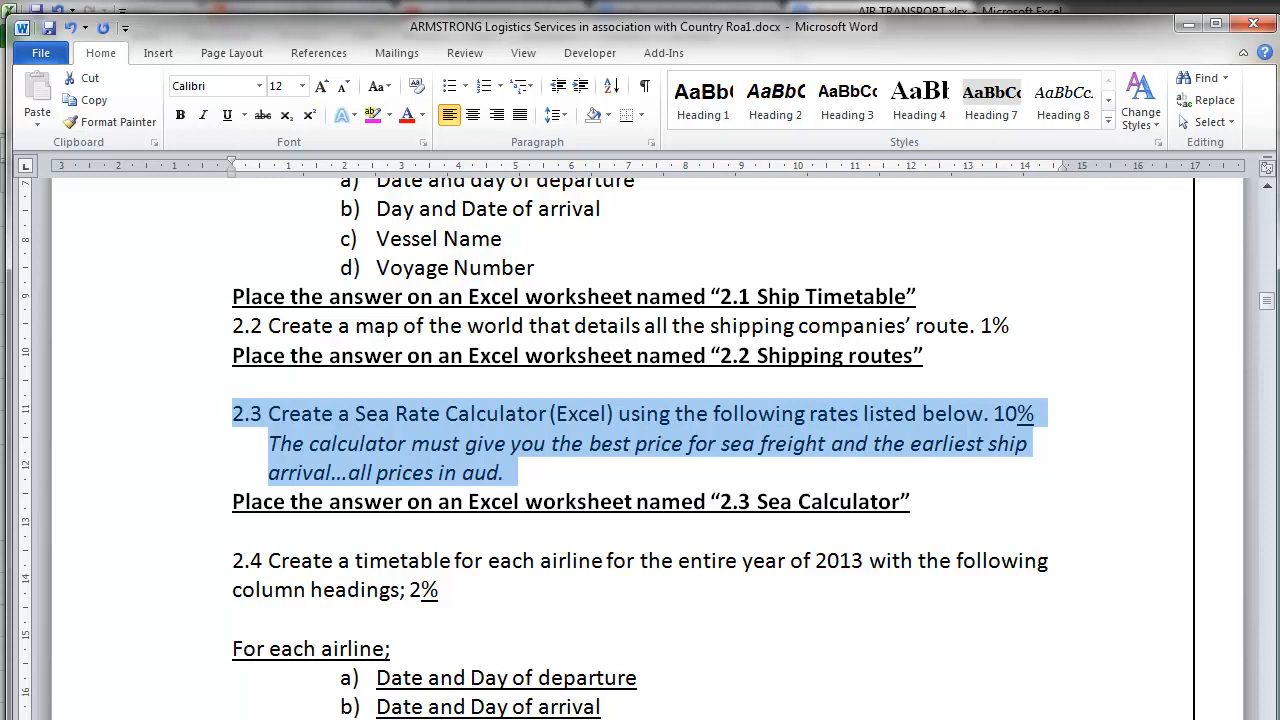
# Step: Switch to the AIR TRANSPORT workbook in Excel and review the sea arrival calculator's delivery date cell and the Hamburg Sud arrival cell
pyautogui.click(130, 719)
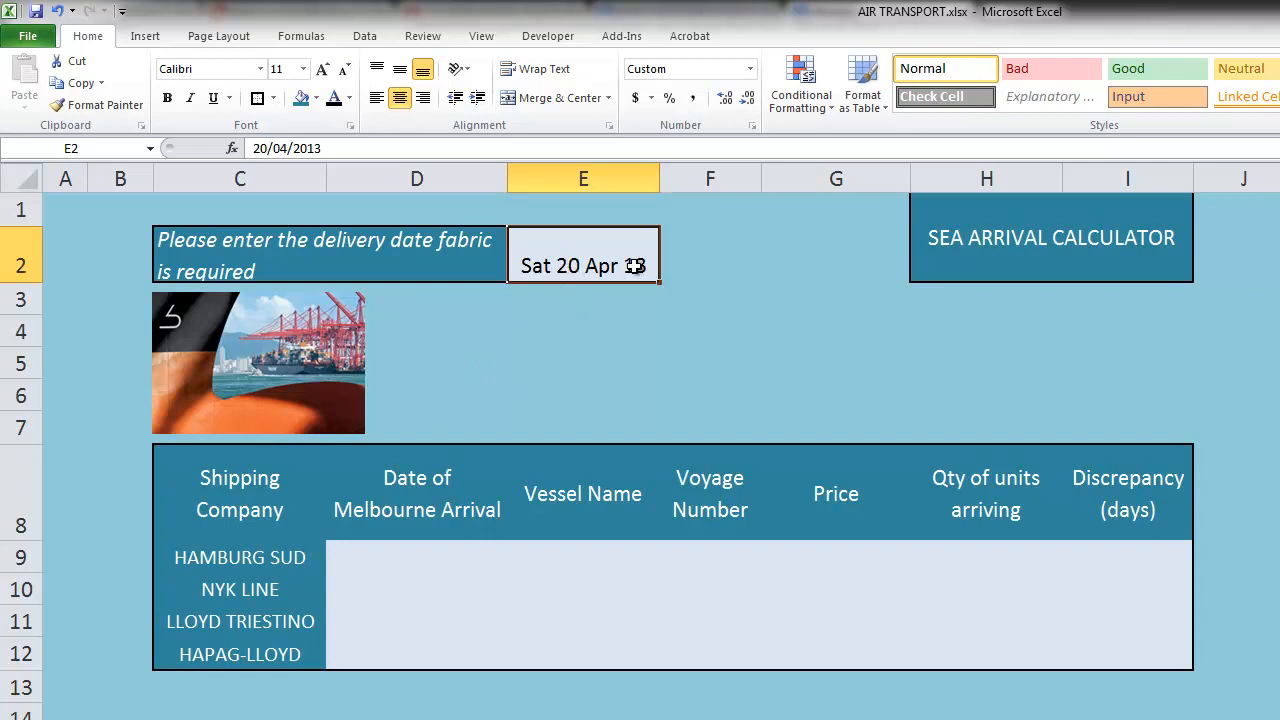
pyautogui.click(566, 357)
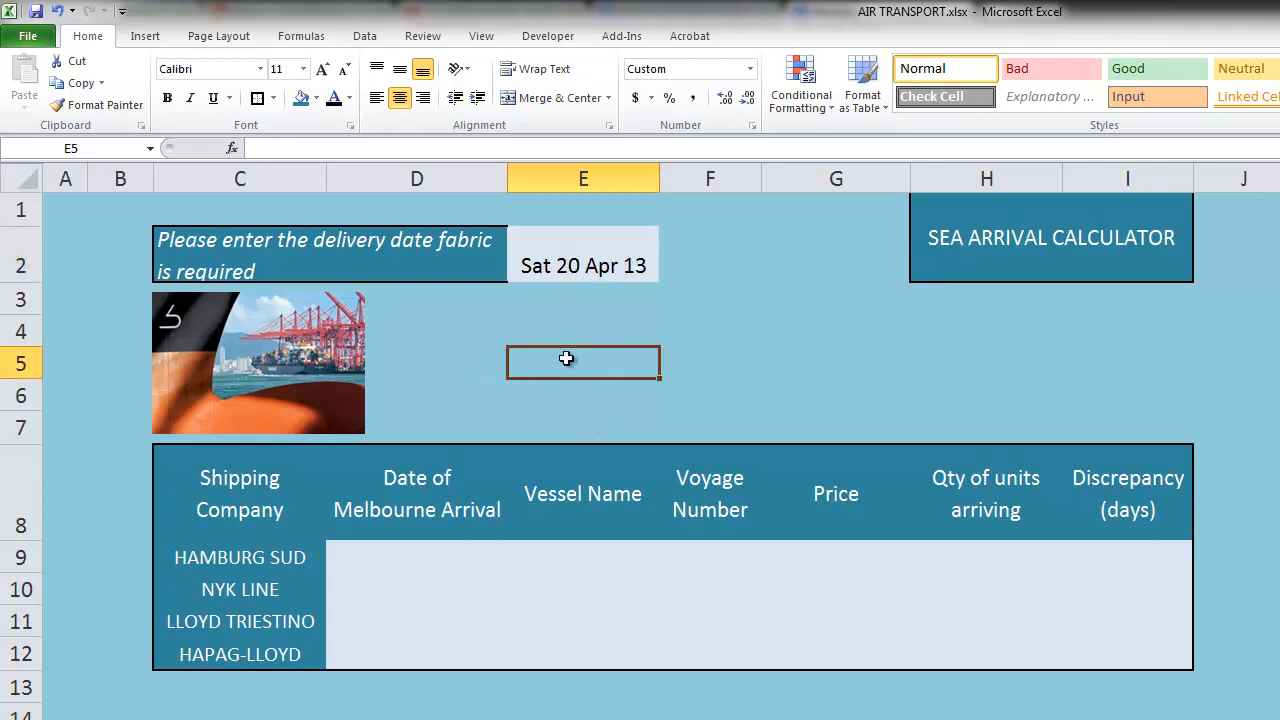
pyautogui.click(596, 250)
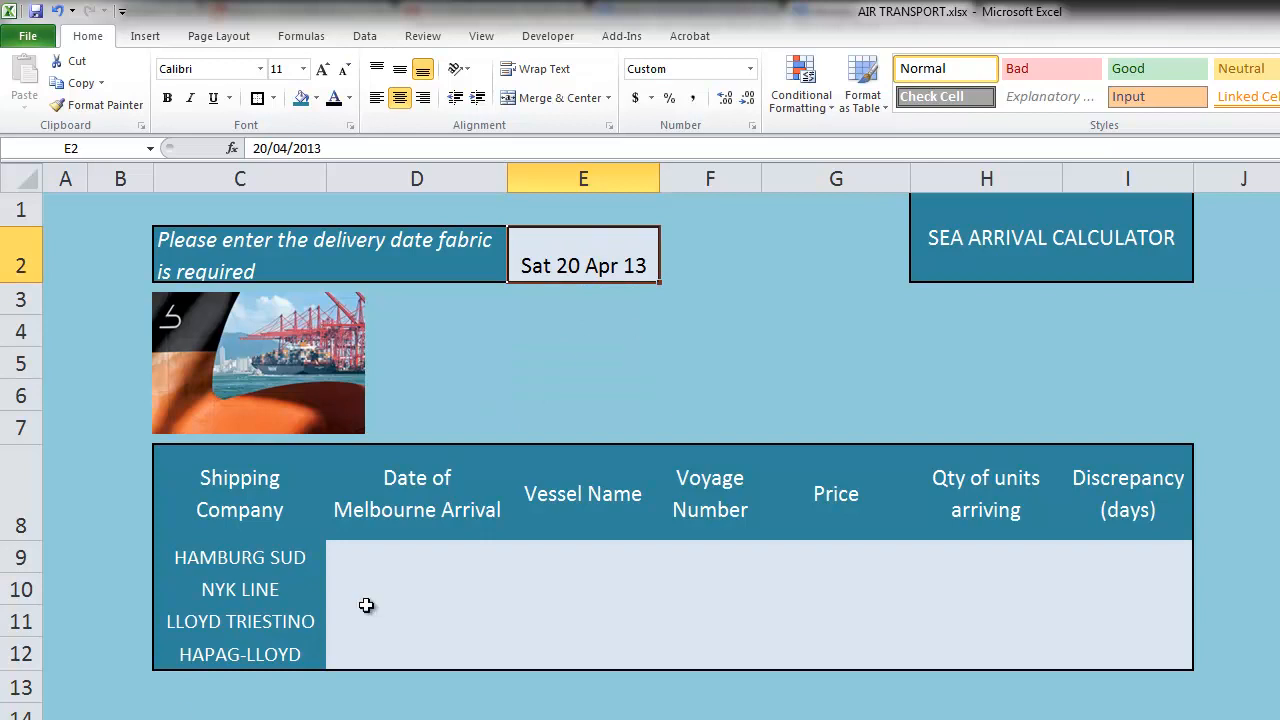
pyautogui.click(405, 555)
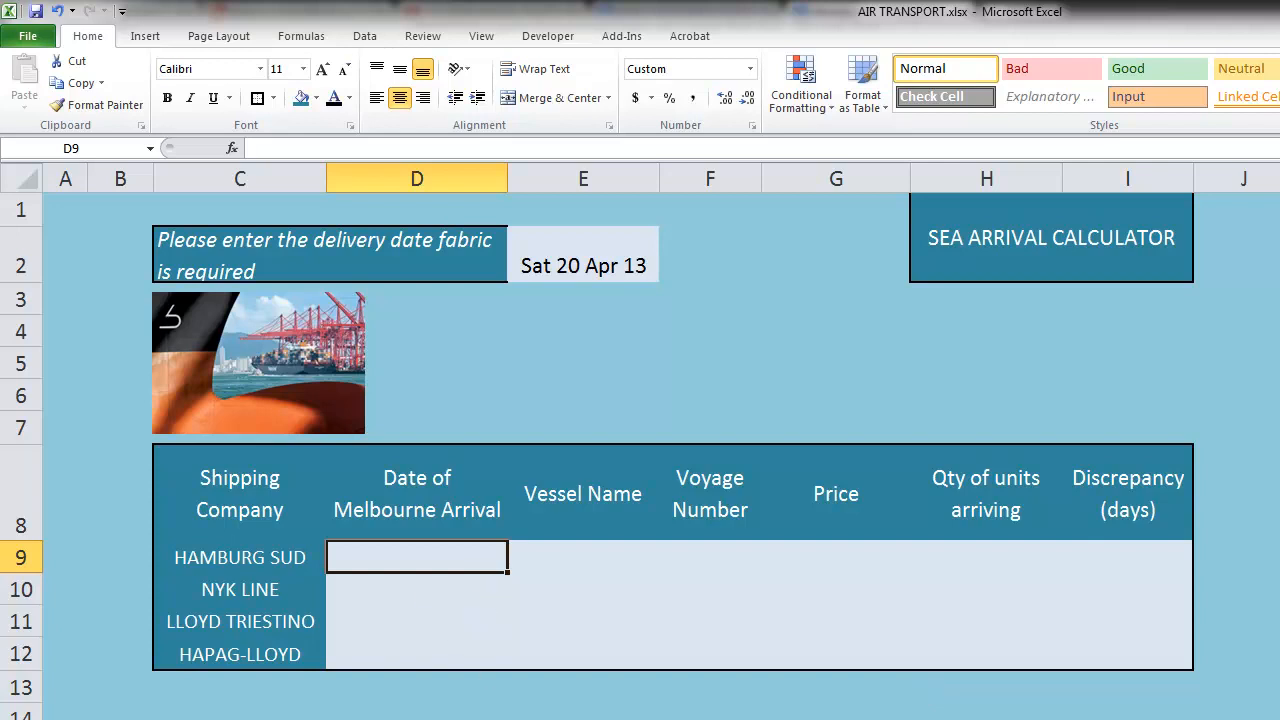
# Step: Examine the shipping timetable sheet's layout, its Melbourne arrival columns and the list of named ranges defined for the shipping companies
pyautogui.hotkey('ctrl', 'pagedown')
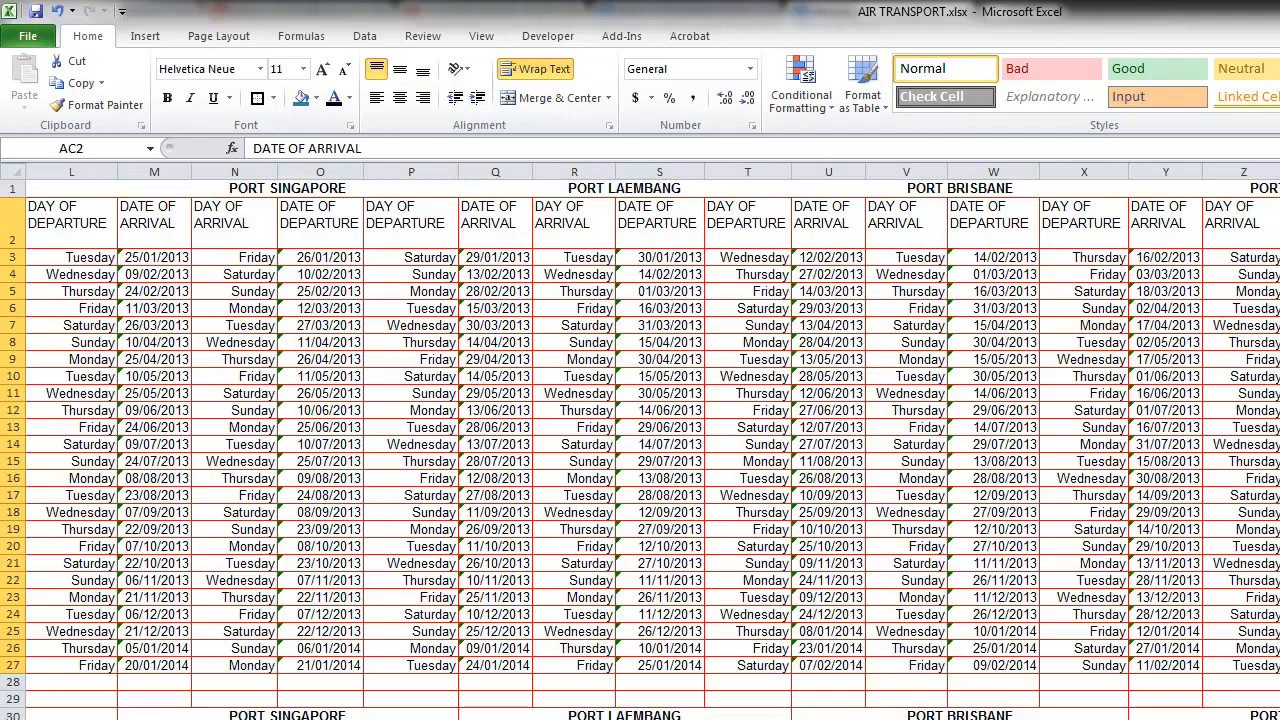
pyautogui.scroll(-5, 640, 440)
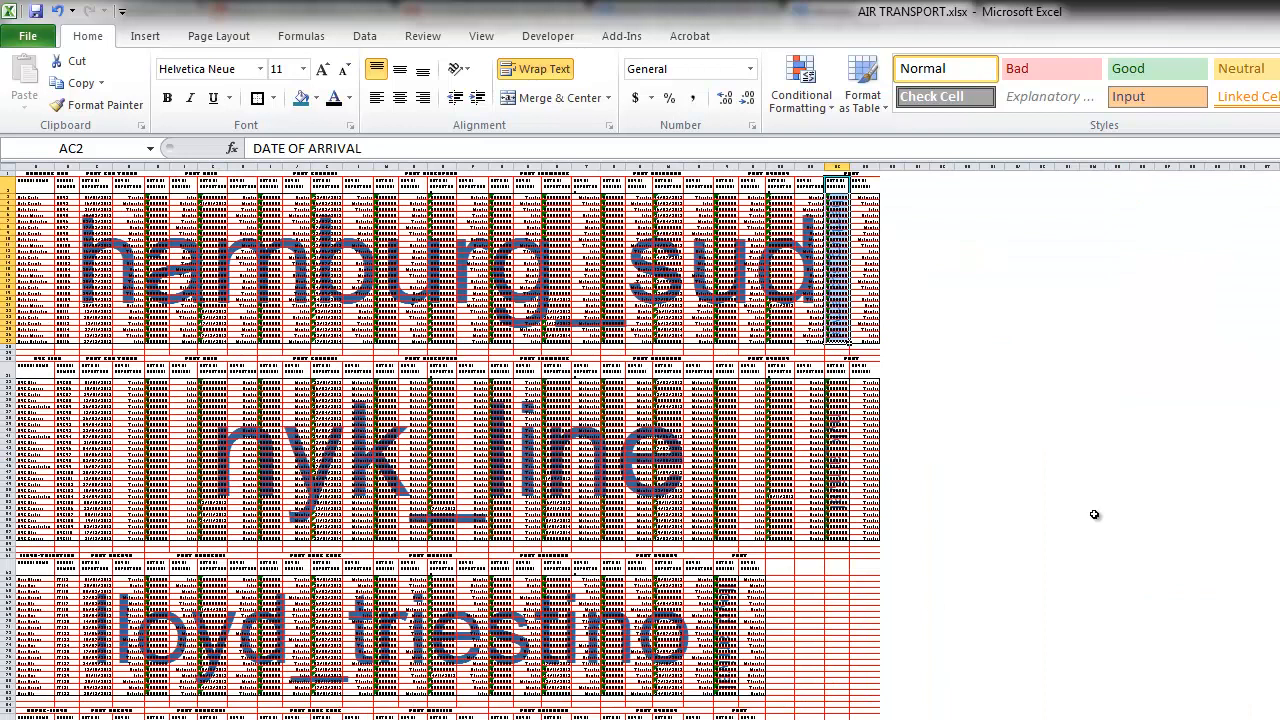
pyautogui.click(841, 347)
pyautogui.moveTo(839, 383); pyautogui.dragTo(838, 503)
pyautogui.click(413, 268)
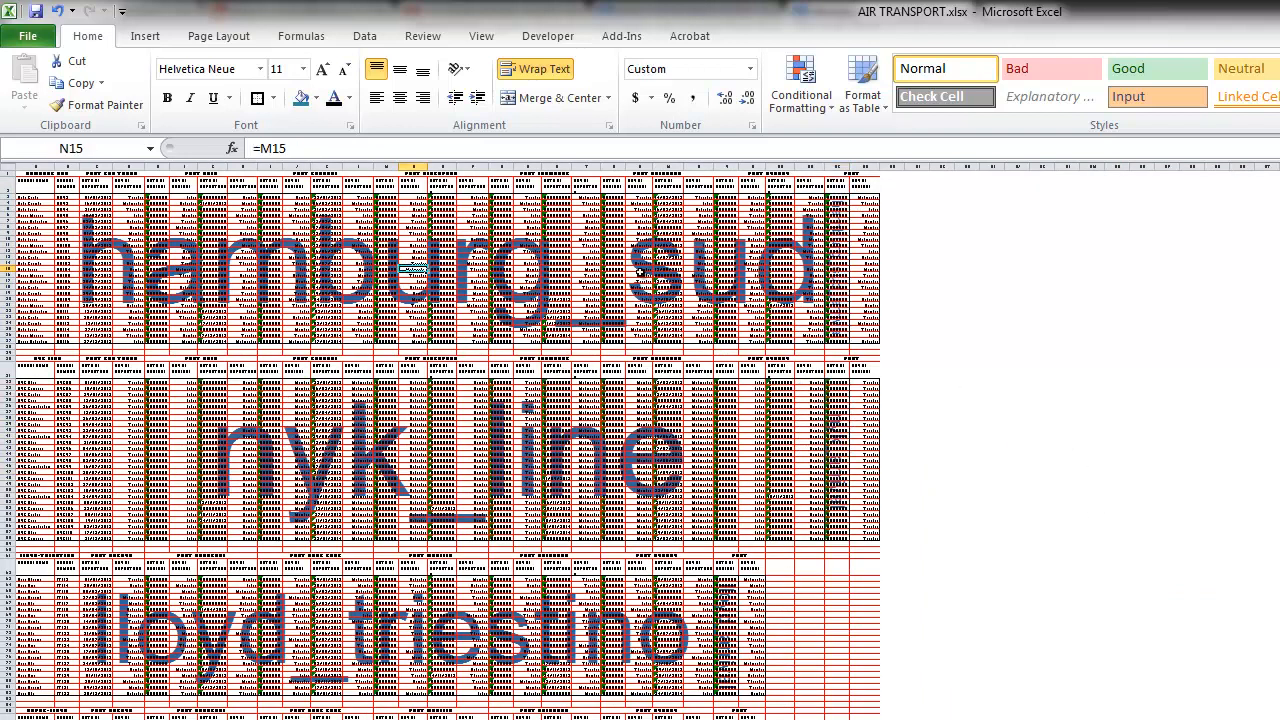
pyautogui.click(150, 148)
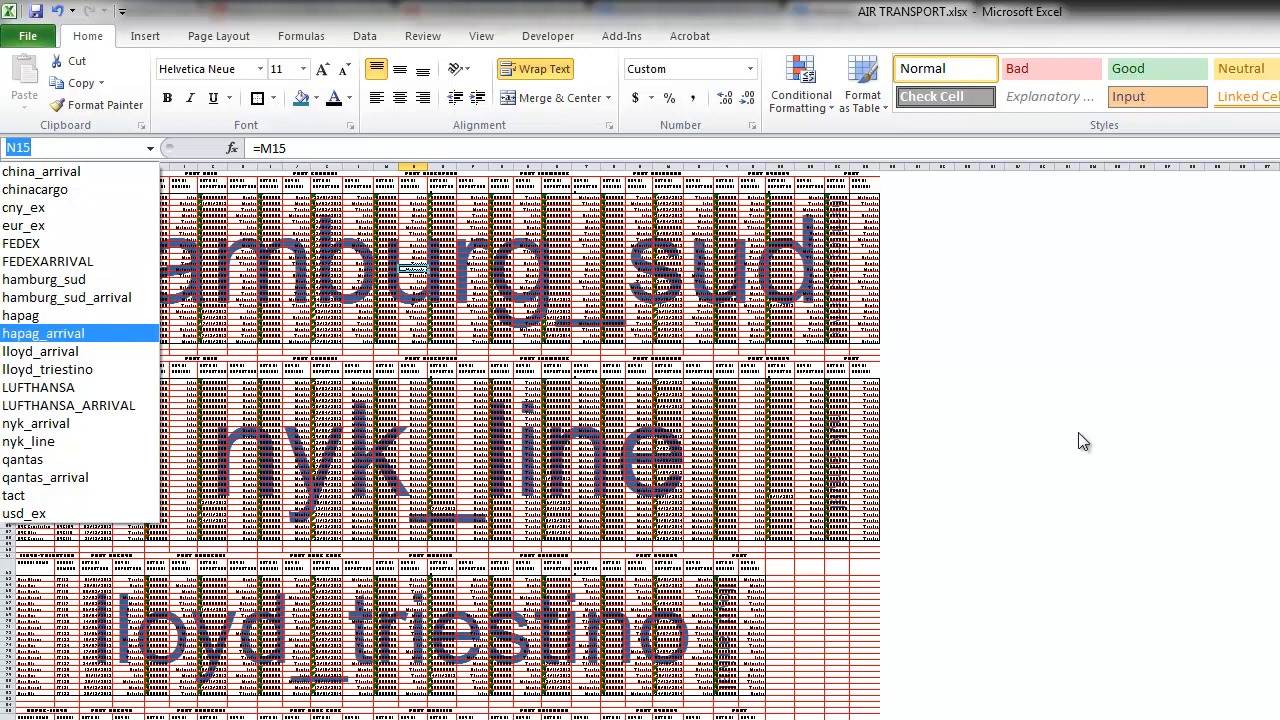
pyautogui.click(926, 435)
# Step: In the sea arrival calculator, enter =INDEX(hamburg_sud,MATCH(E2,hamburg_sud_arrival),29) as Hamburg Sud's date of Melbourne arrival in cell D9
pyautogui.click(490, 718)
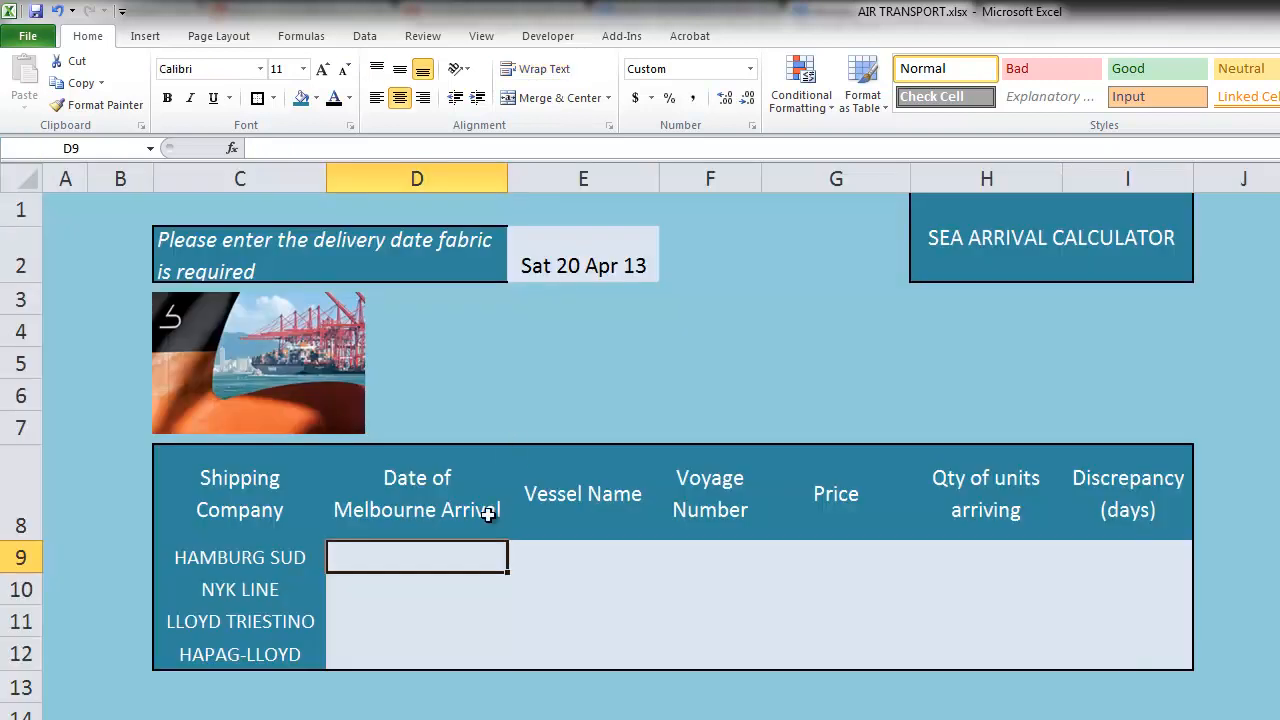
pyautogui.write('=index(')
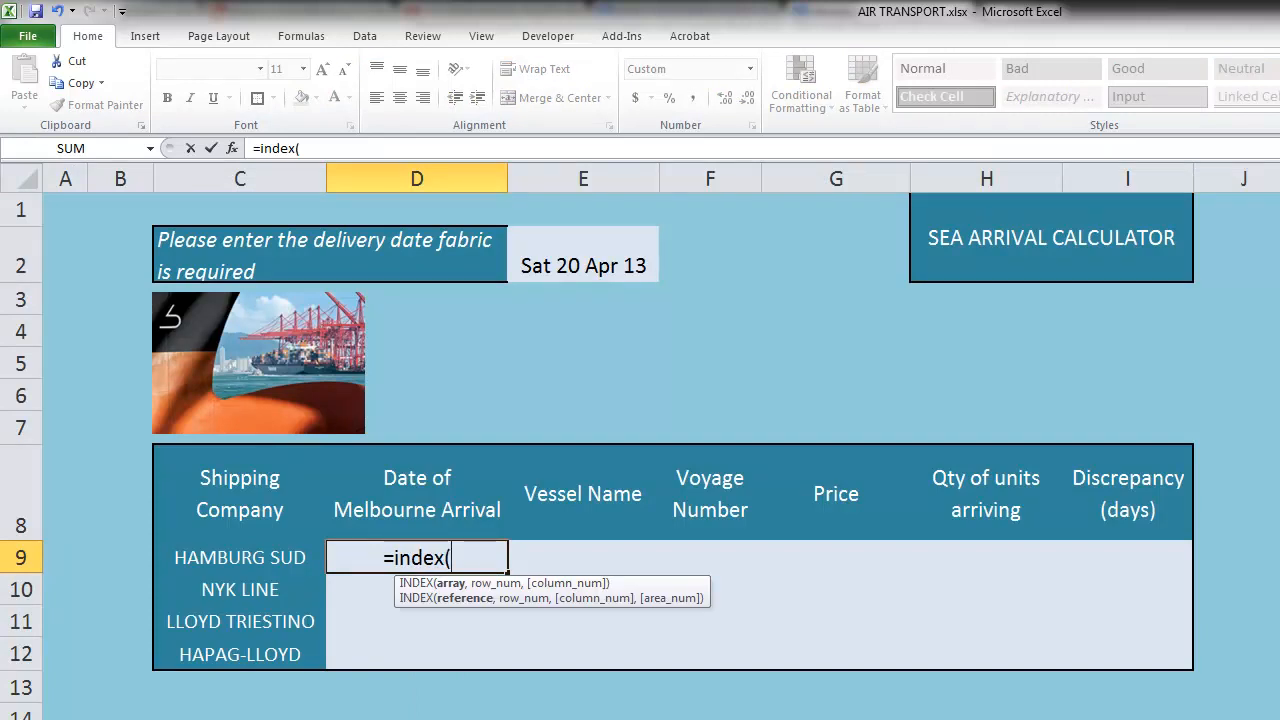
pyautogui.write('ham')
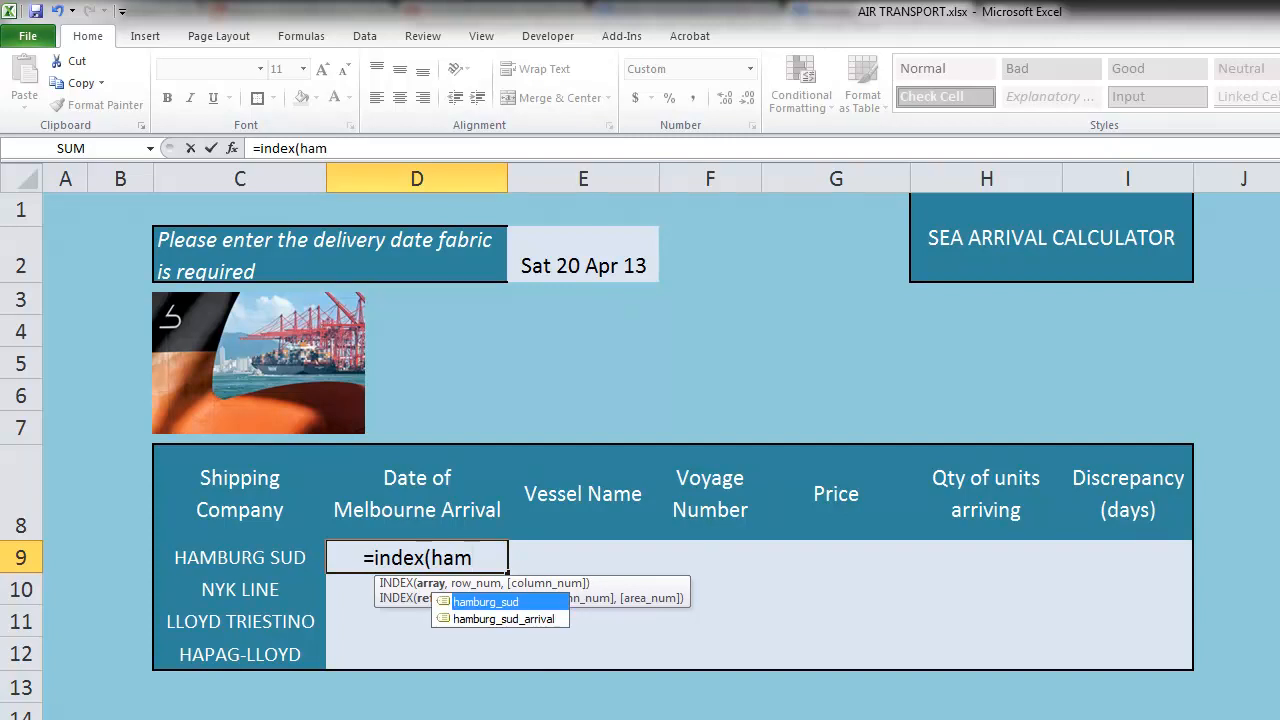
pyautogui.doubleClick(518, 606)
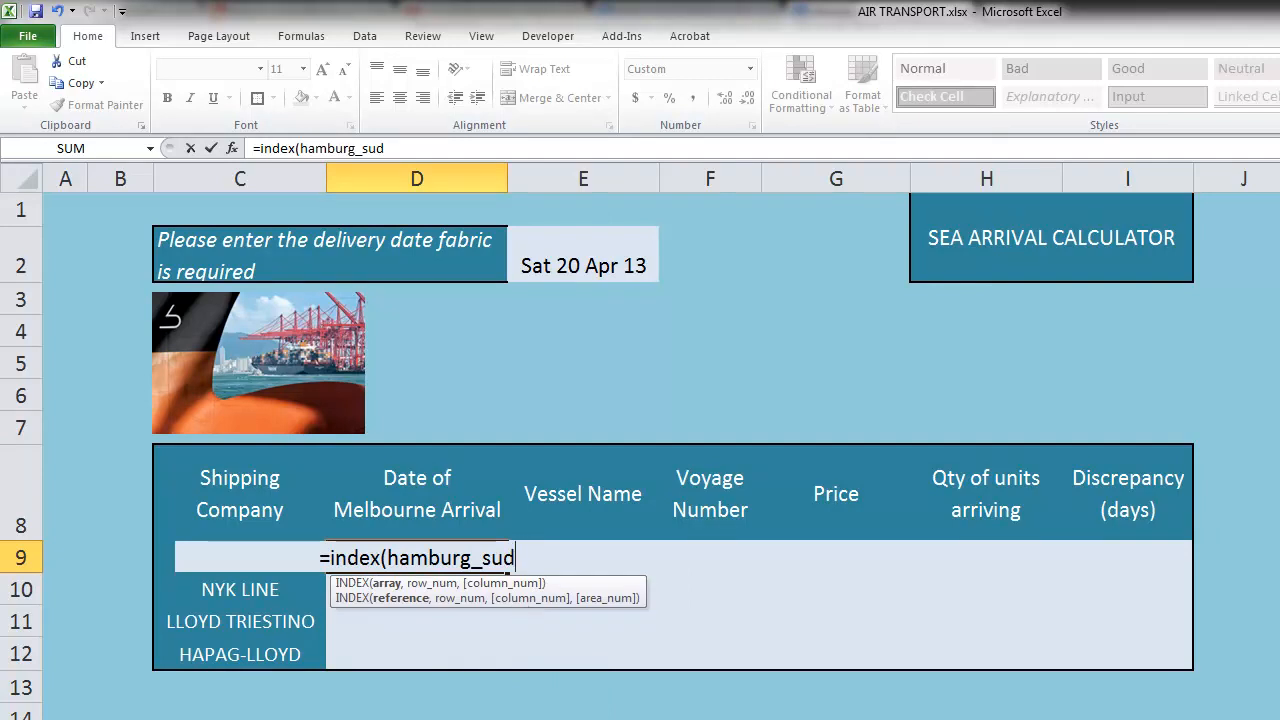
pyautogui.write(',match(')
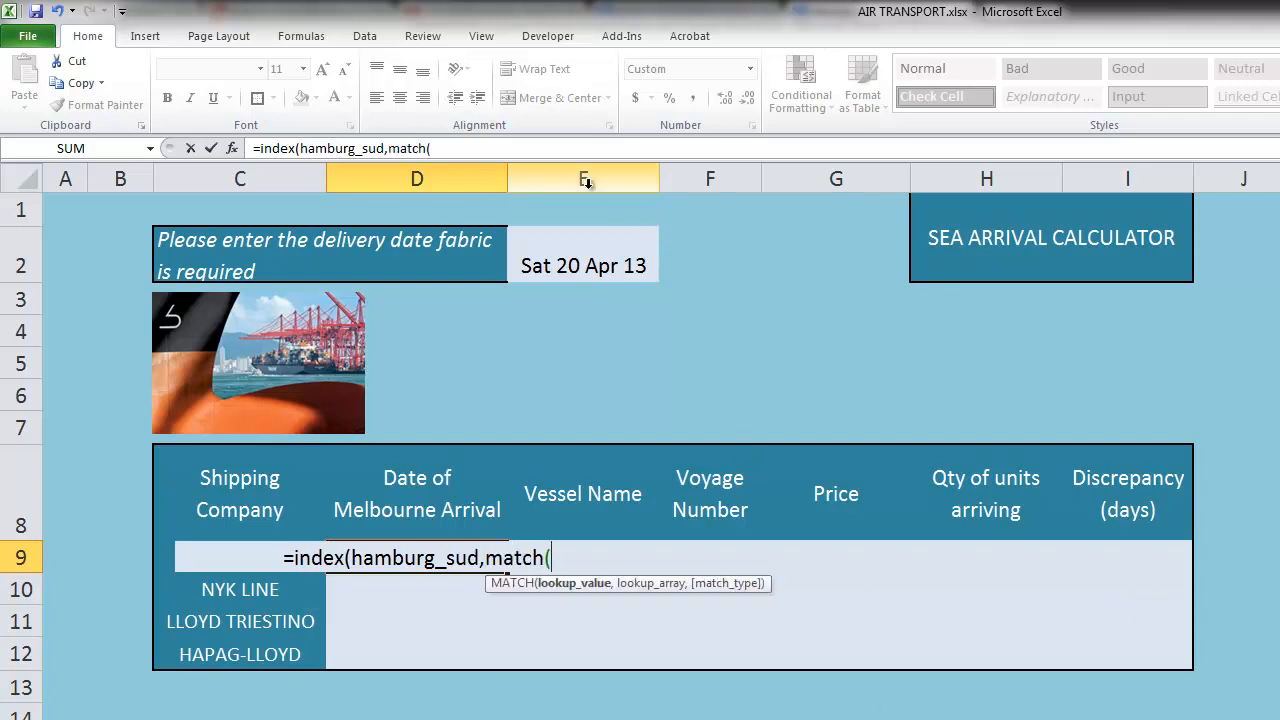
pyautogui.click(577, 264)
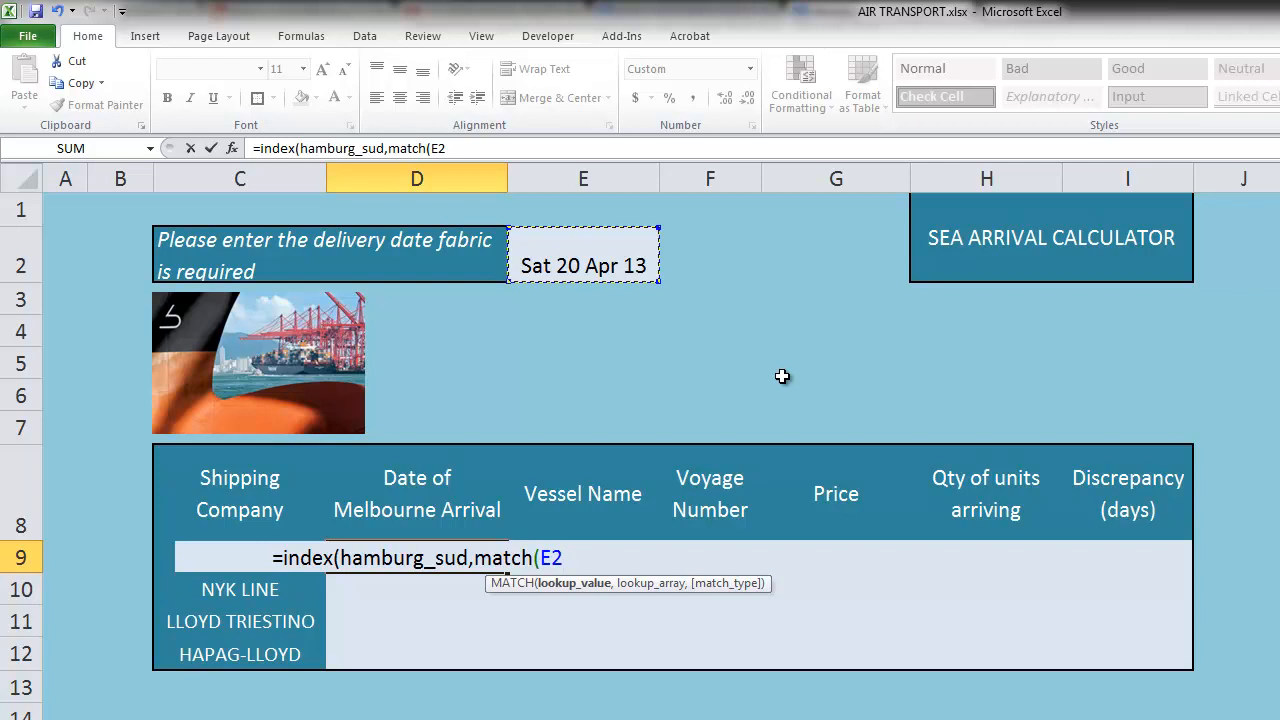
pyautogui.write(',')
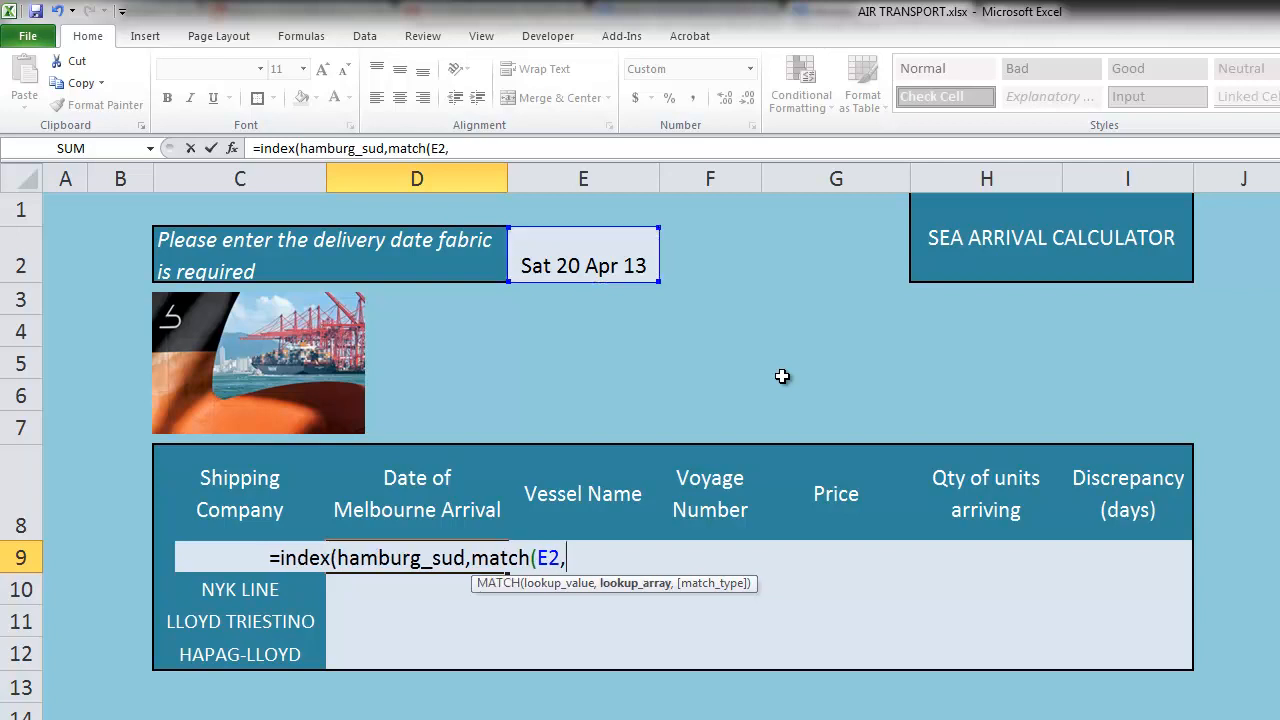
pyautogui.write('ha')
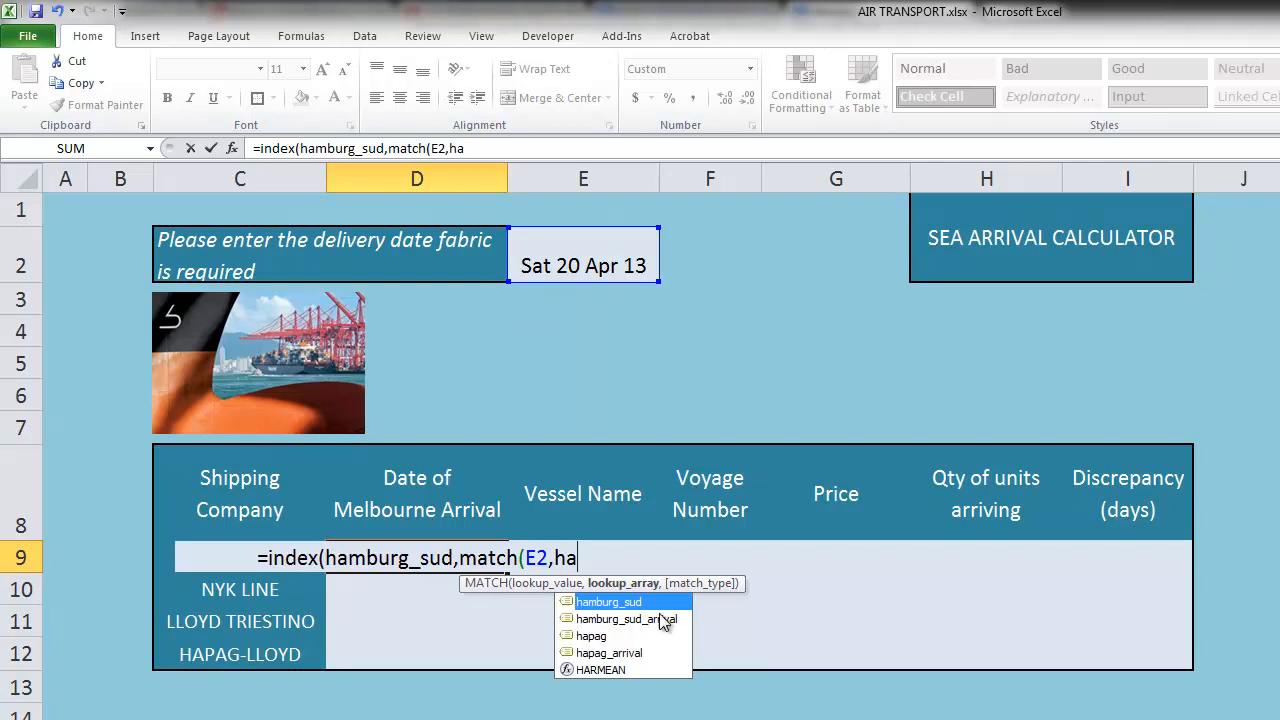
pyautogui.doubleClick(666, 619)
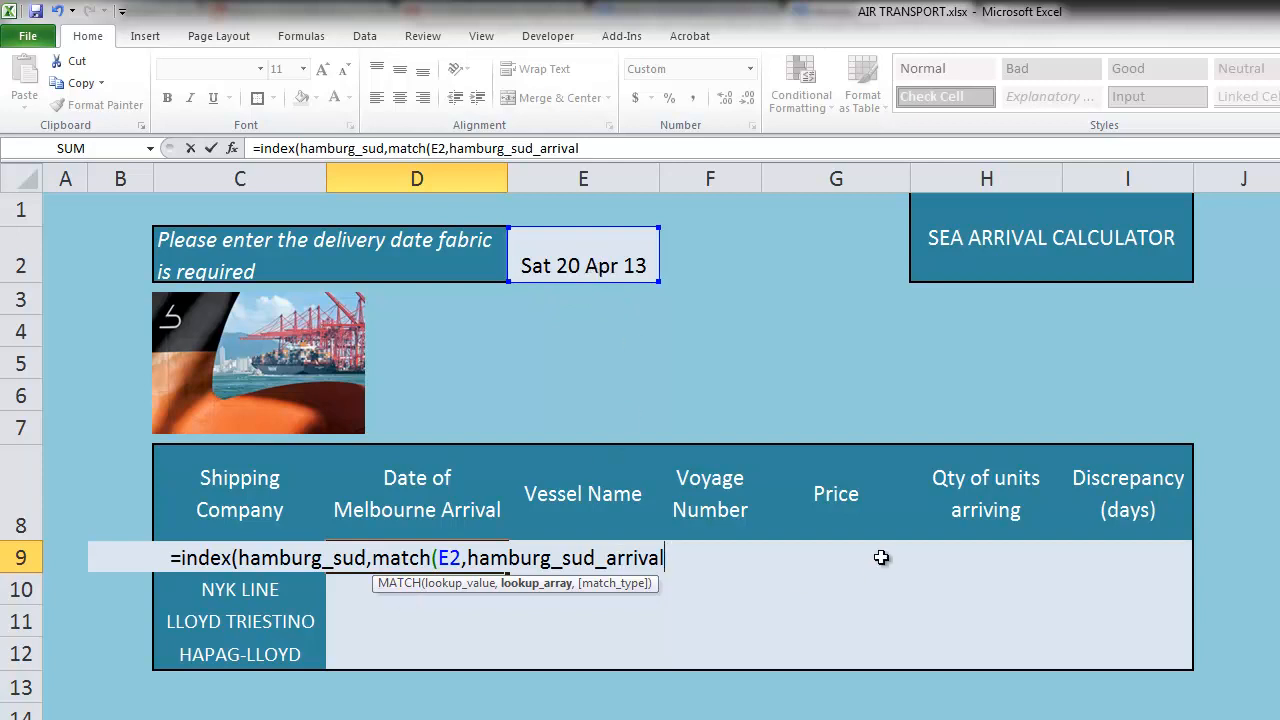
pyautogui.write('),')
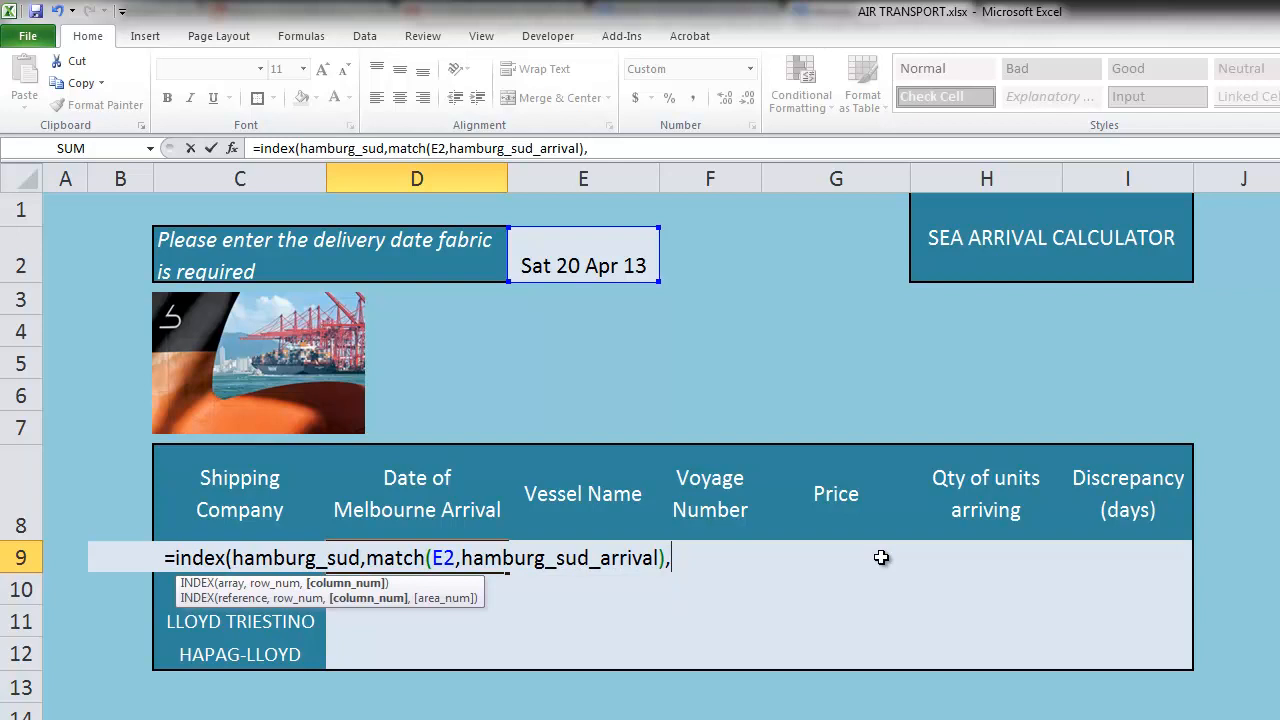
pyautogui.write('29')
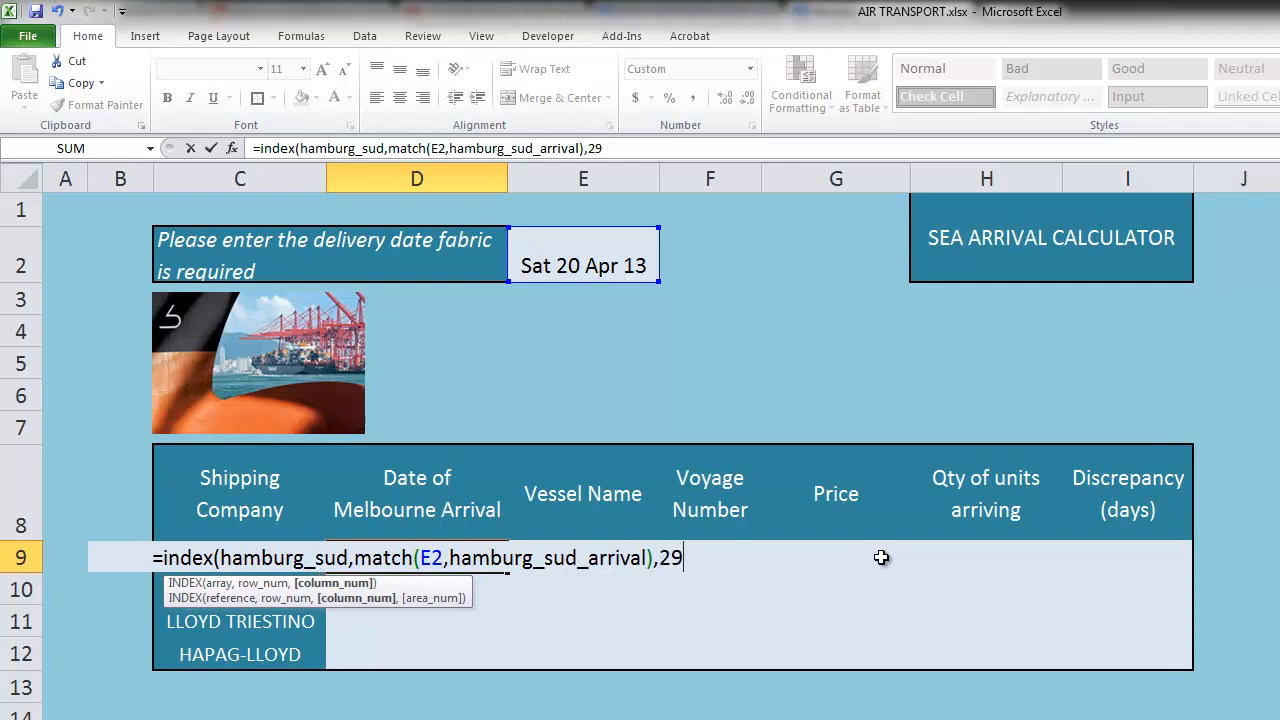
pyautogui.write(')')
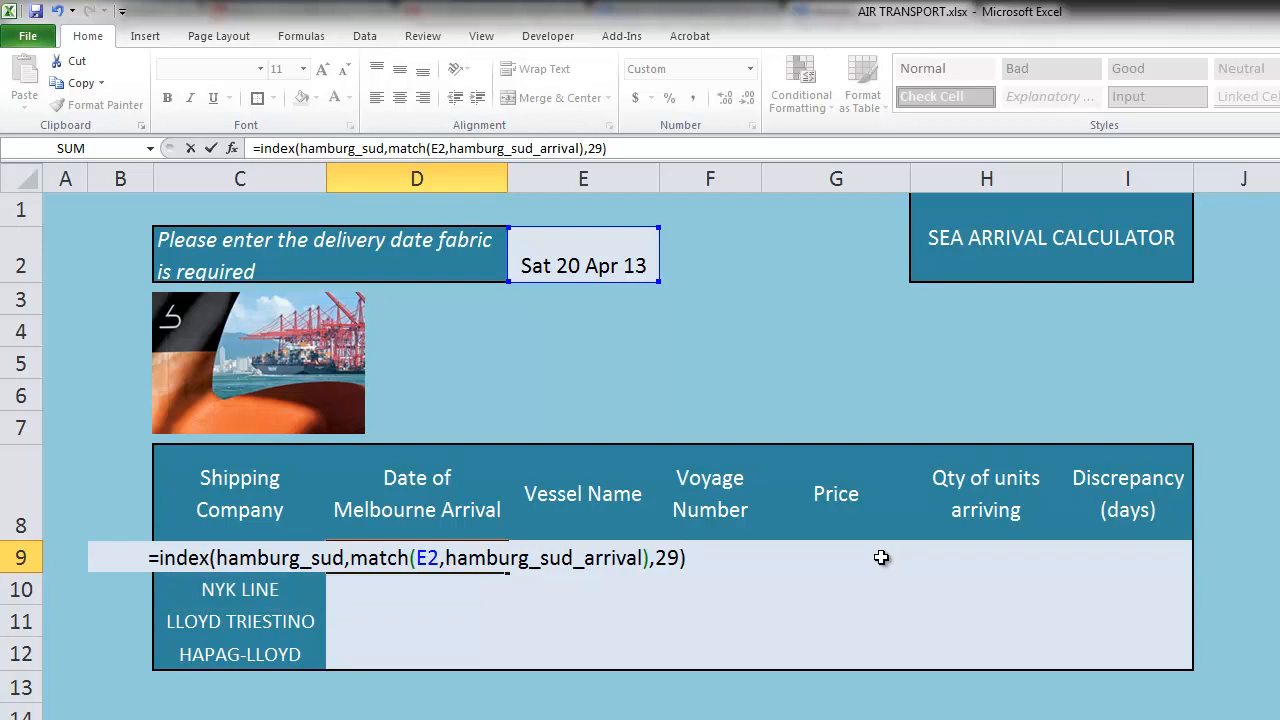
pyautogui.press('Return')
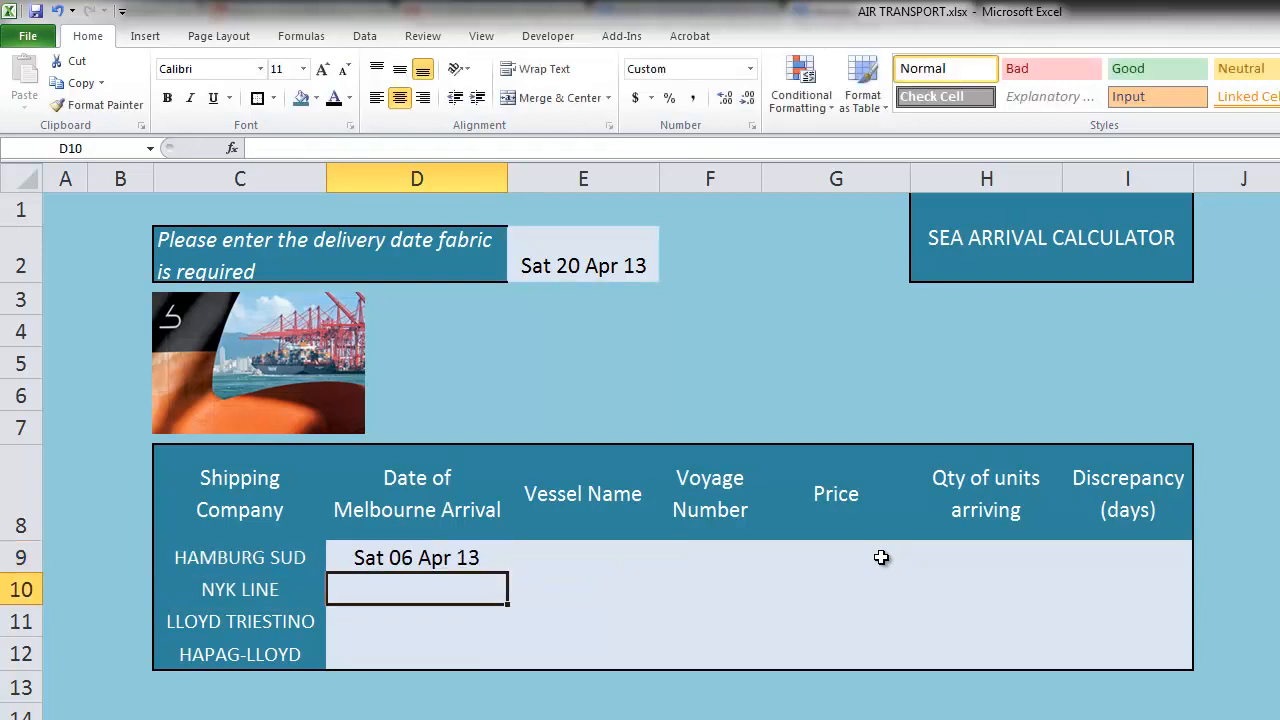
pyautogui.press('Up')
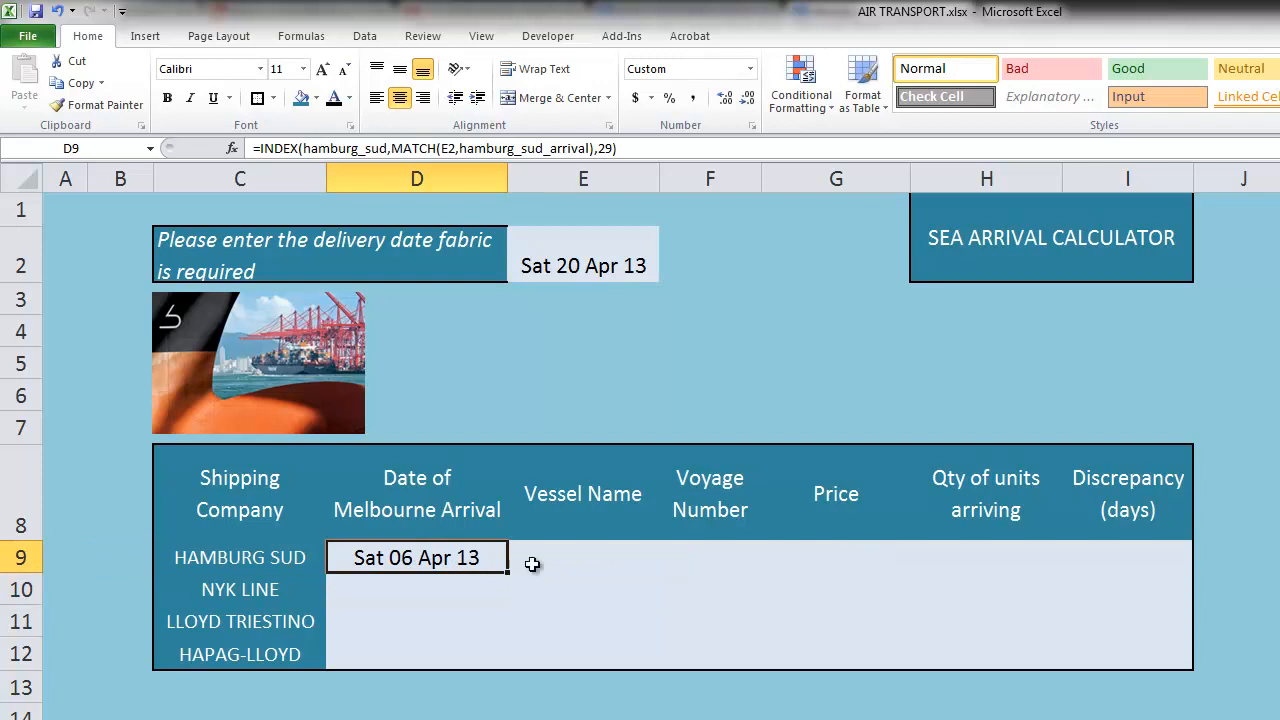
# Step: Check the formula's column number by going across the Hamburg Sud timetable headings from Vessel Name to the Port Melbourne Date of Arrival
pyautogui.hotkey('ctrl', 'pagedown')
pyautogui.click(1115, 370)
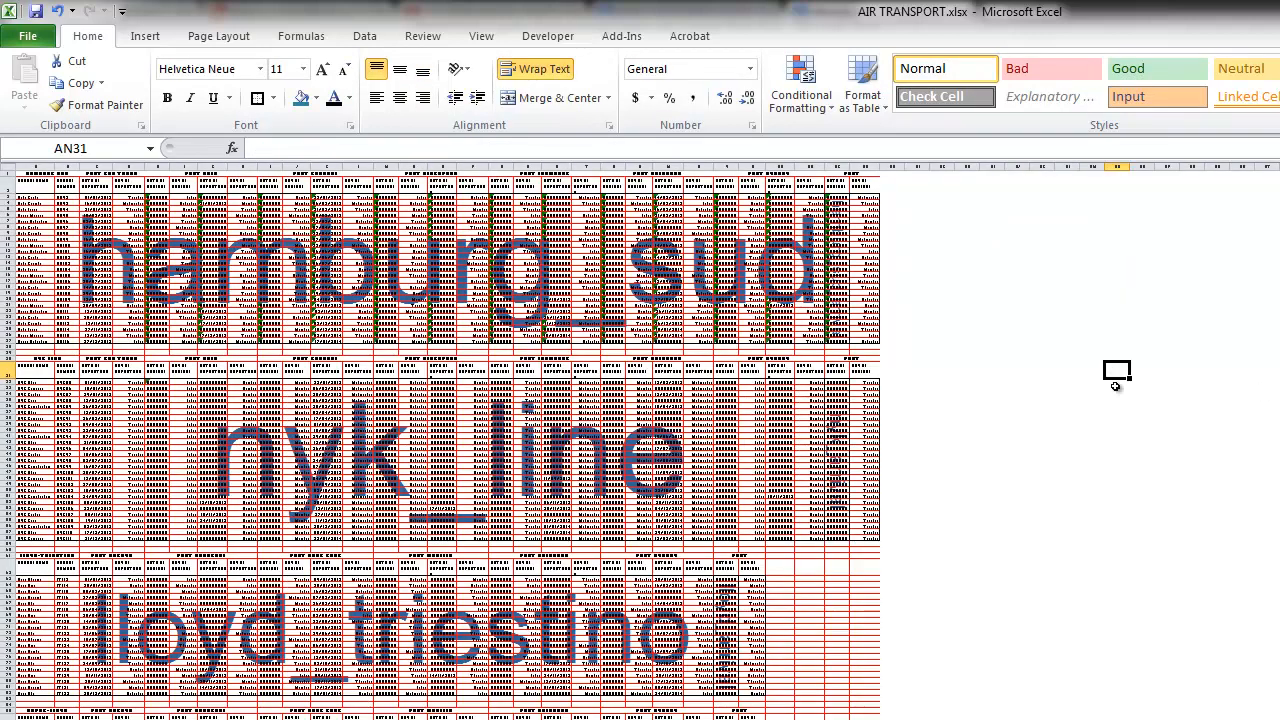
pyautogui.scroll(4, 640, 440)
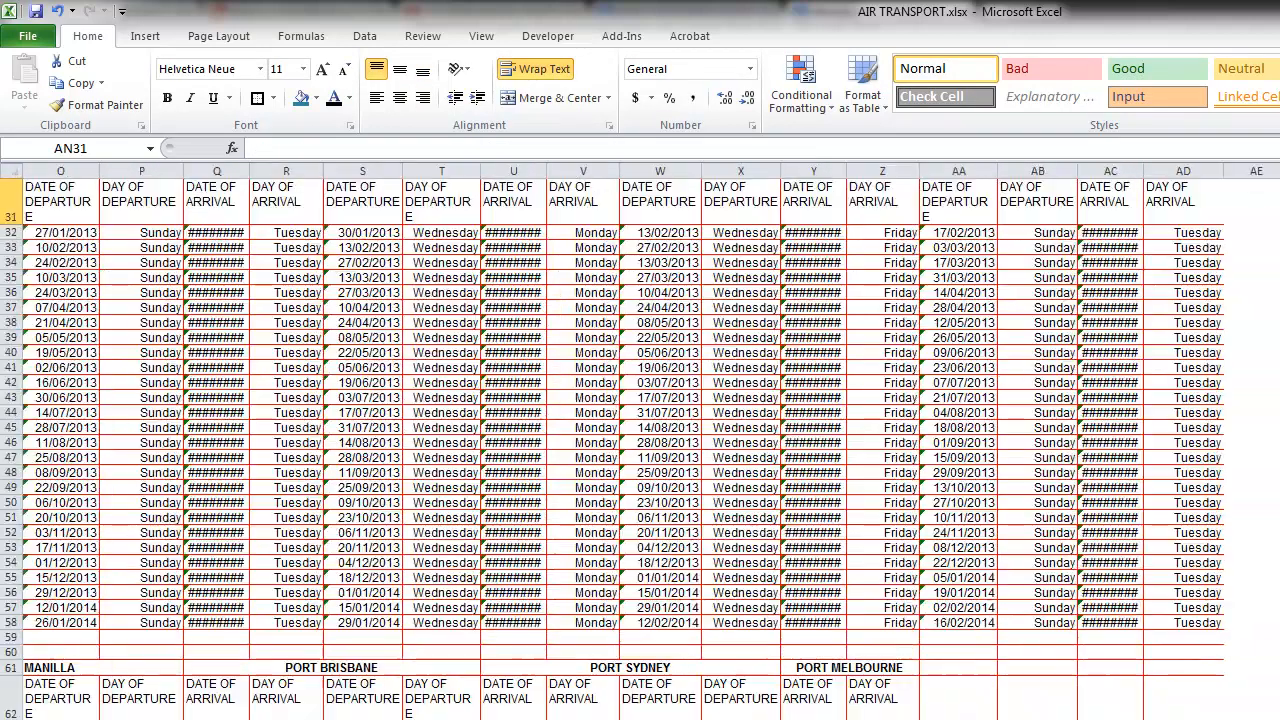
pyautogui.scroll(7, 640, 440)
pyautogui.scroll(3, 640, 440)
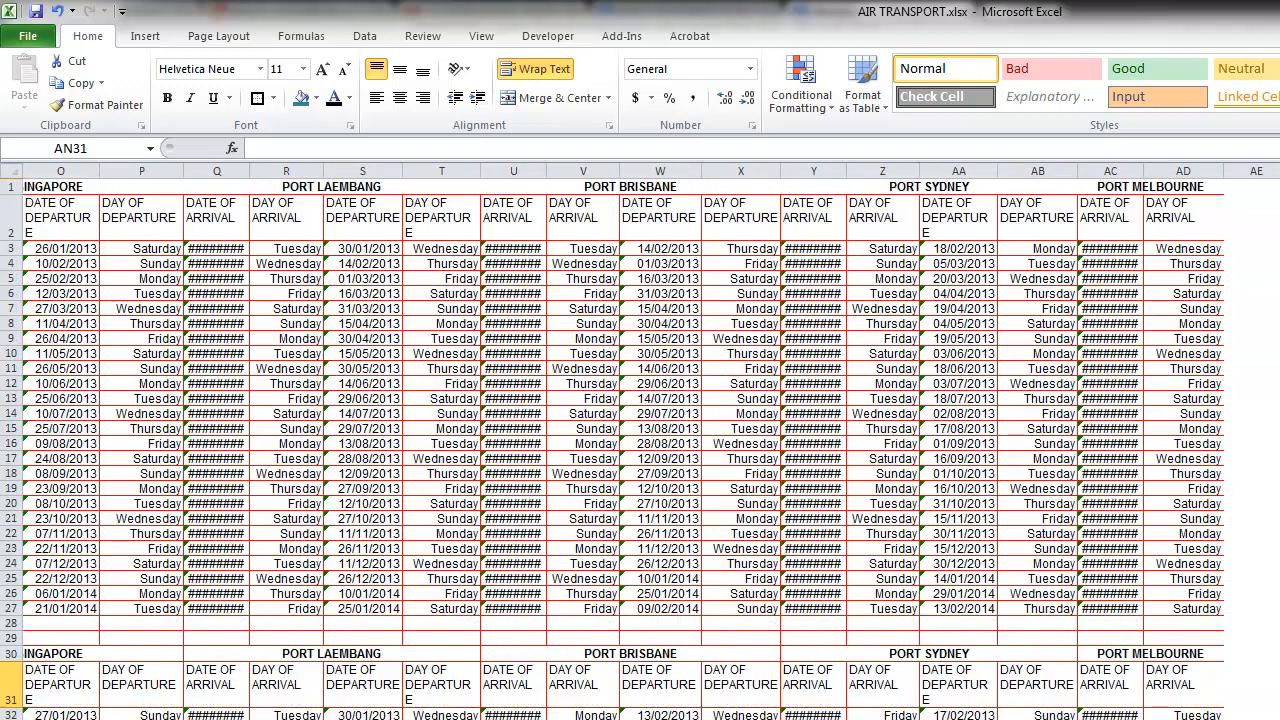
pyautogui.hscroll(-5, 640, 440)
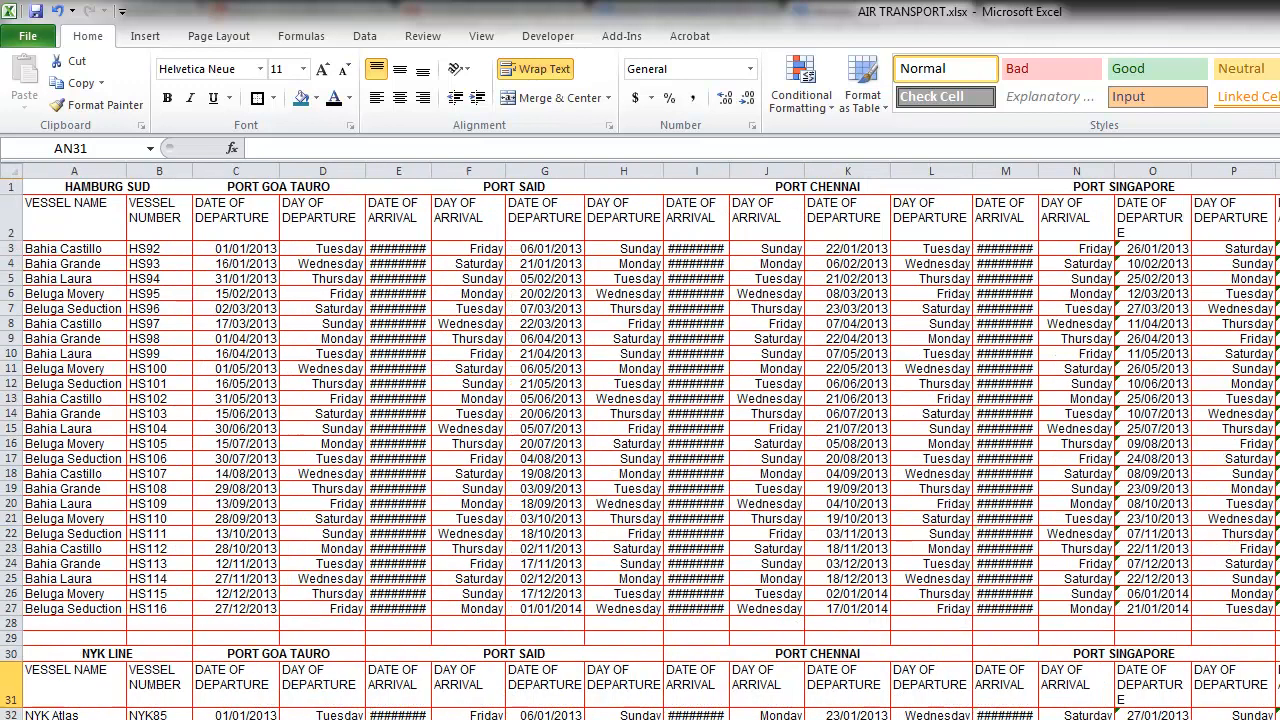
pyautogui.click(70, 228)
pyautogui.moveTo(89, 224); pyautogui.dragTo(1232, 204)
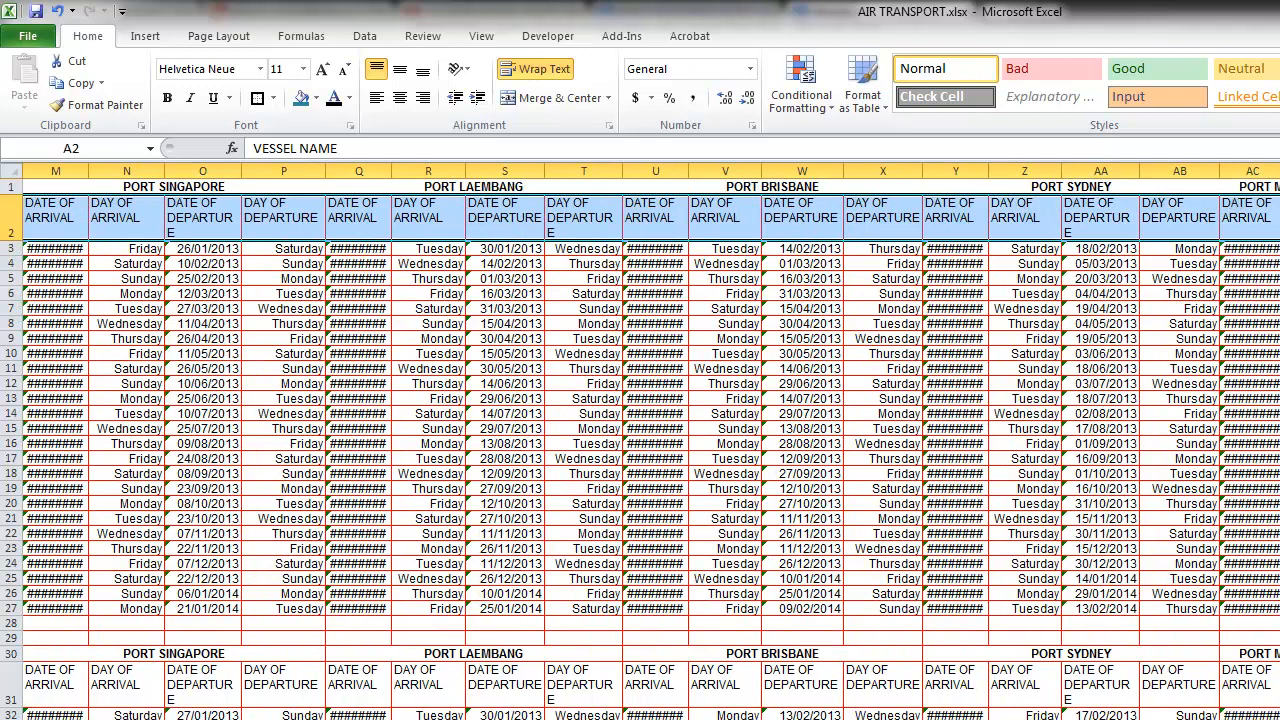
pyautogui.hscroll(5, 986, 434)
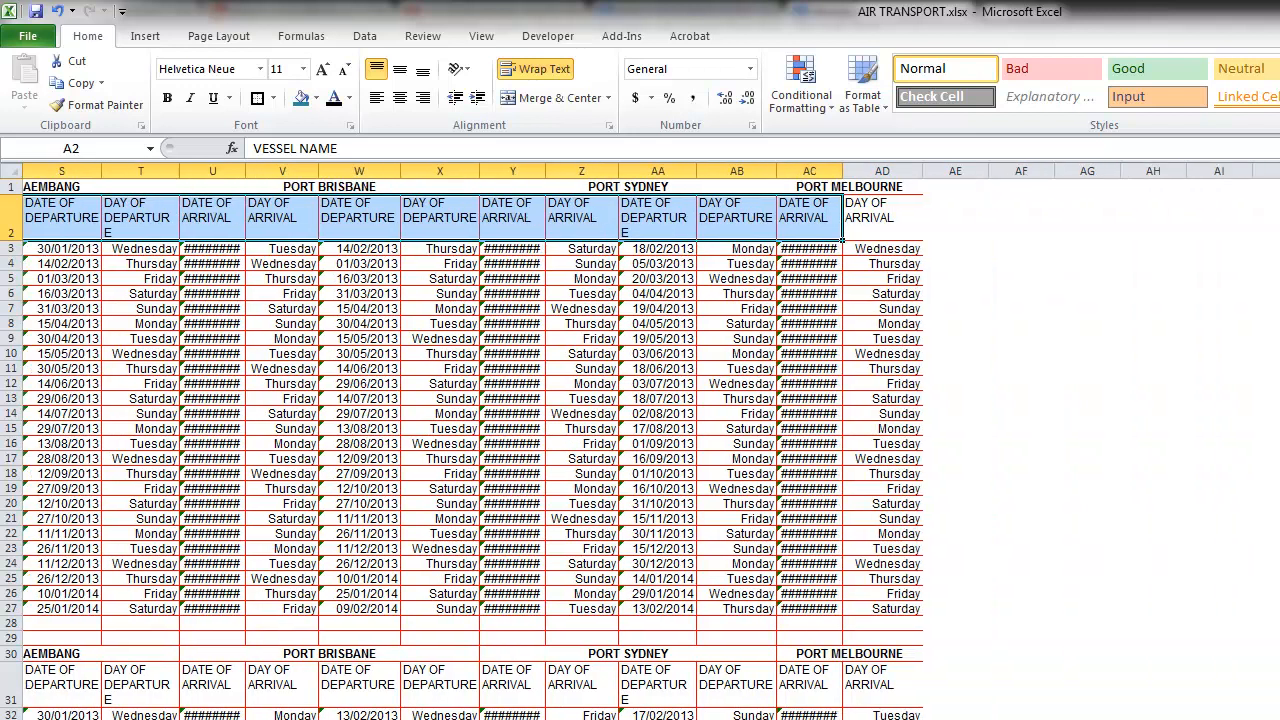
# Step: Widen the Port Melbourne Date of Arrival column AC enough to display its full dates
pyautogui.click(761, 248)
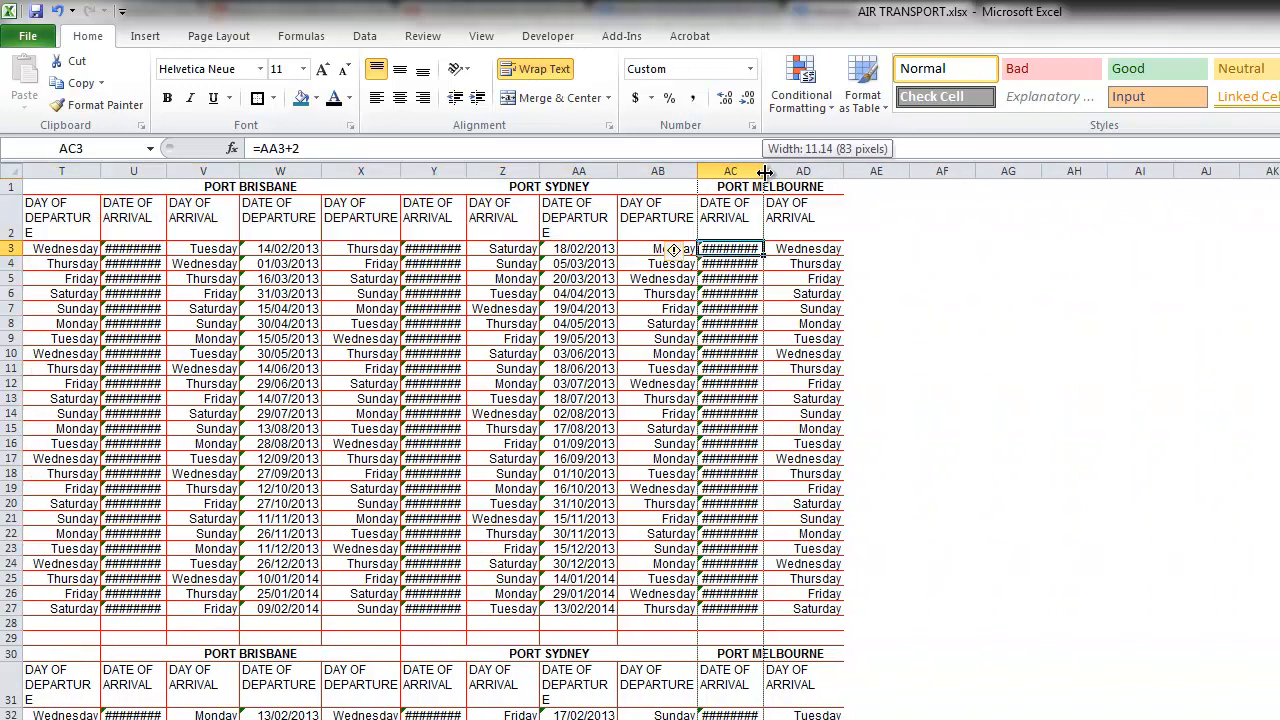
pyautogui.moveTo(763, 171); pyautogui.dragTo(783, 171)
pyautogui.click(758, 340)
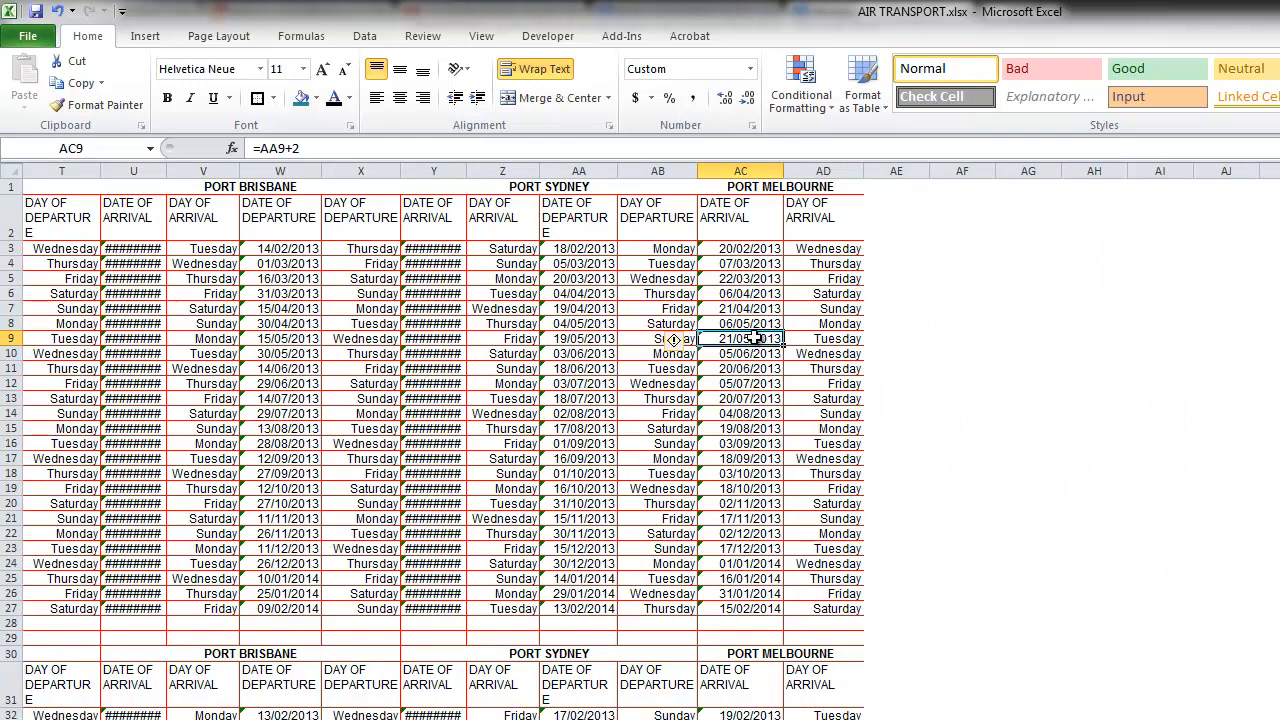
# Step: Review the Hamburg Sud timetable's Sydney day-of-departure and Melbourne day-of-arrival columns, and return to the sea arrival calculator
pyautogui.click(660, 280)
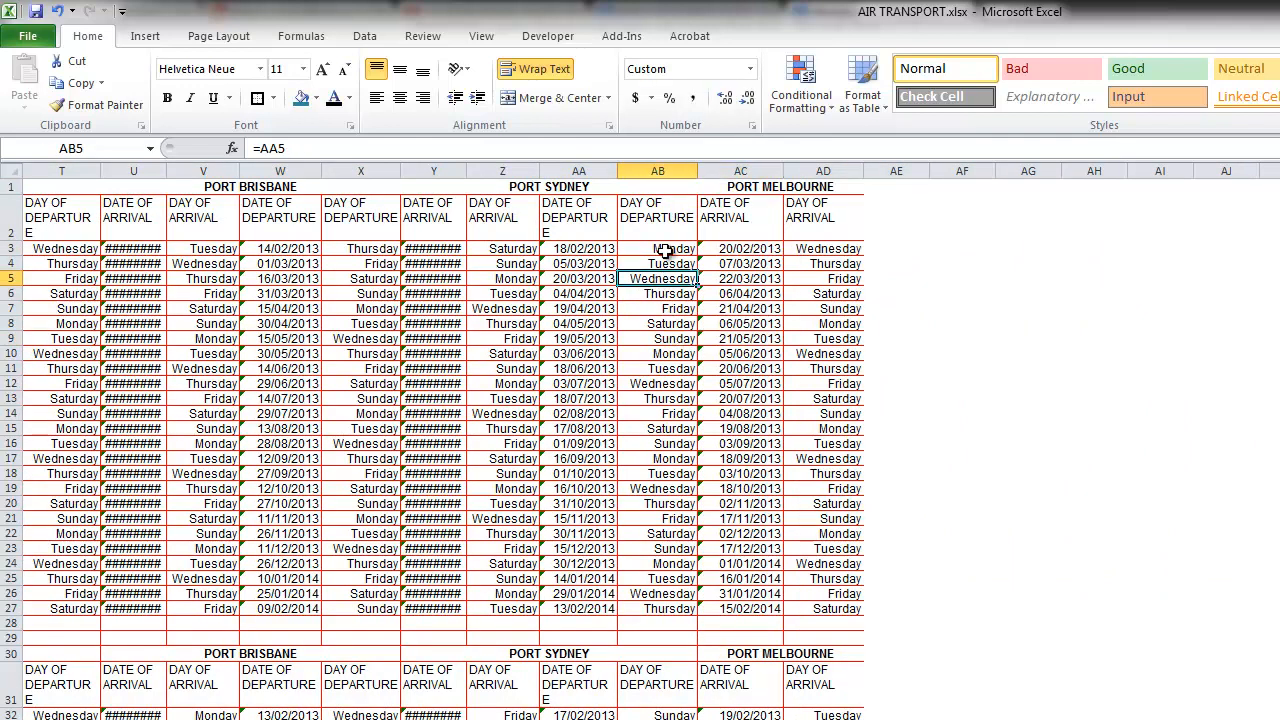
pyautogui.click(662, 250)
pyautogui.moveTo(662, 250); pyautogui.dragTo(659, 488)
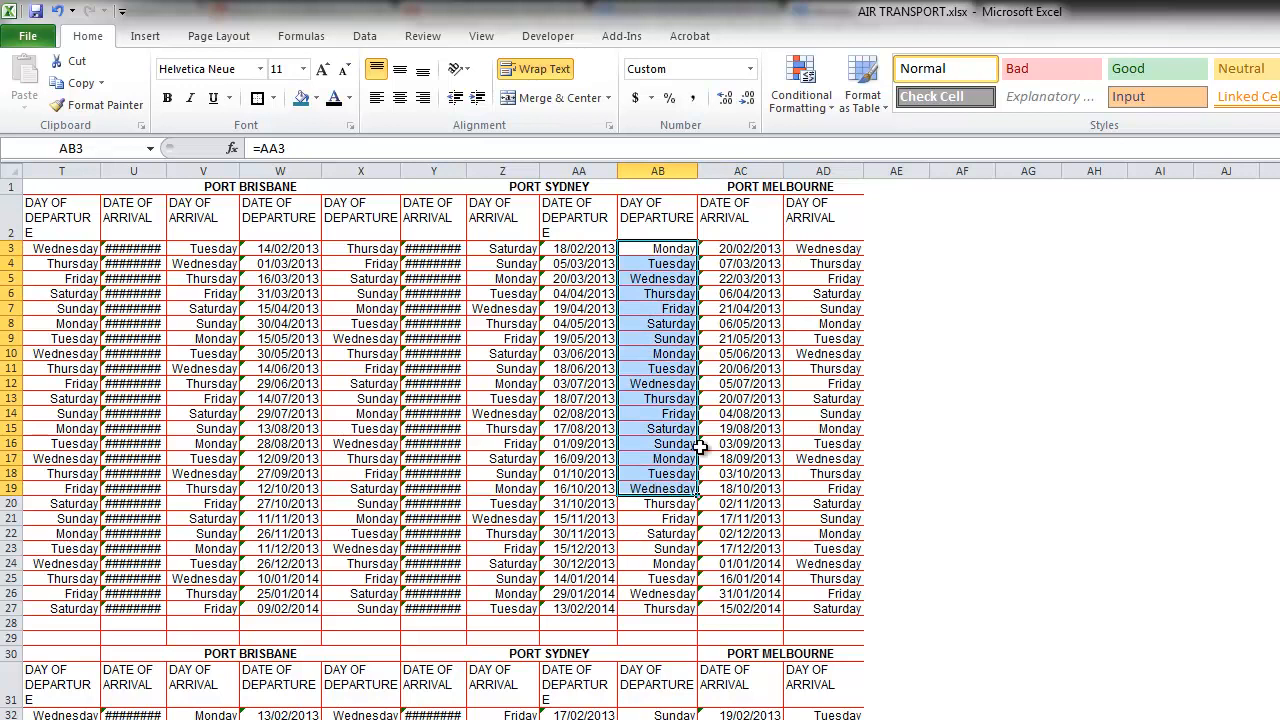
pyautogui.click(846, 238)
pyautogui.moveTo(826, 250); pyautogui.dragTo(818, 535)
pyautogui.click(688, 280)
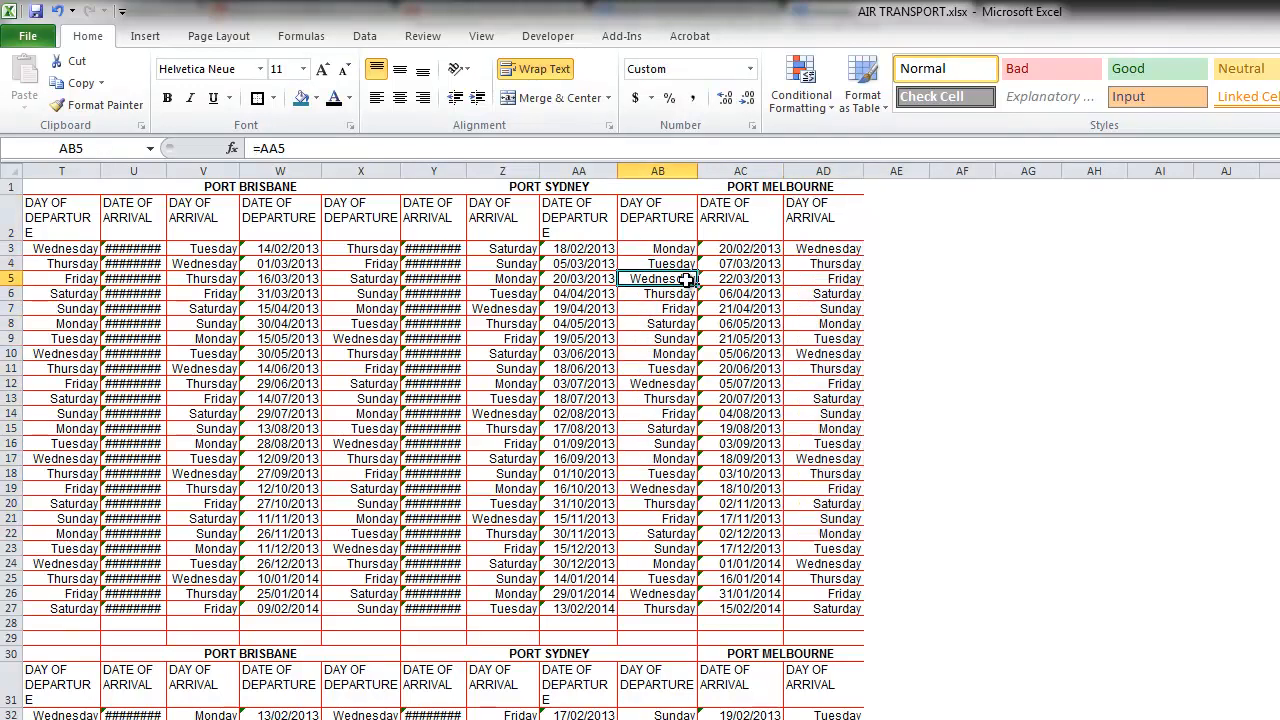
pyautogui.moveTo(666, 222); pyautogui.dragTo(651, 551)
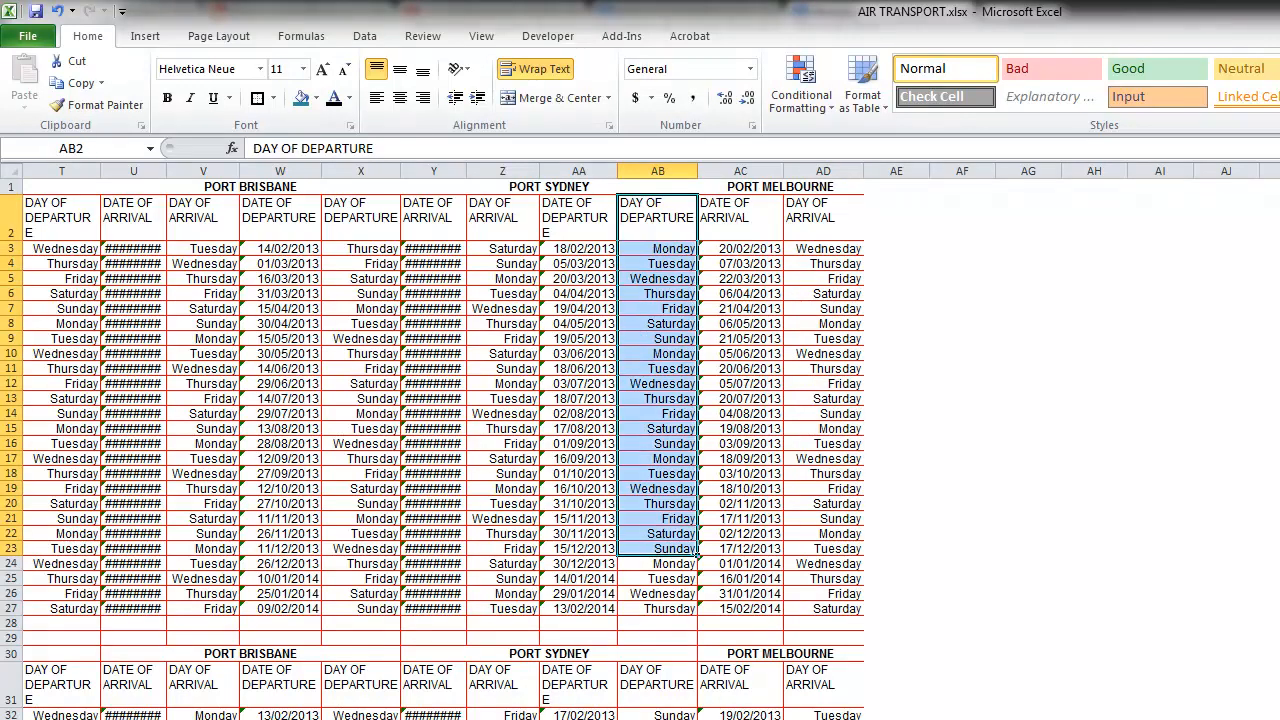
pyautogui.click(480, 718)
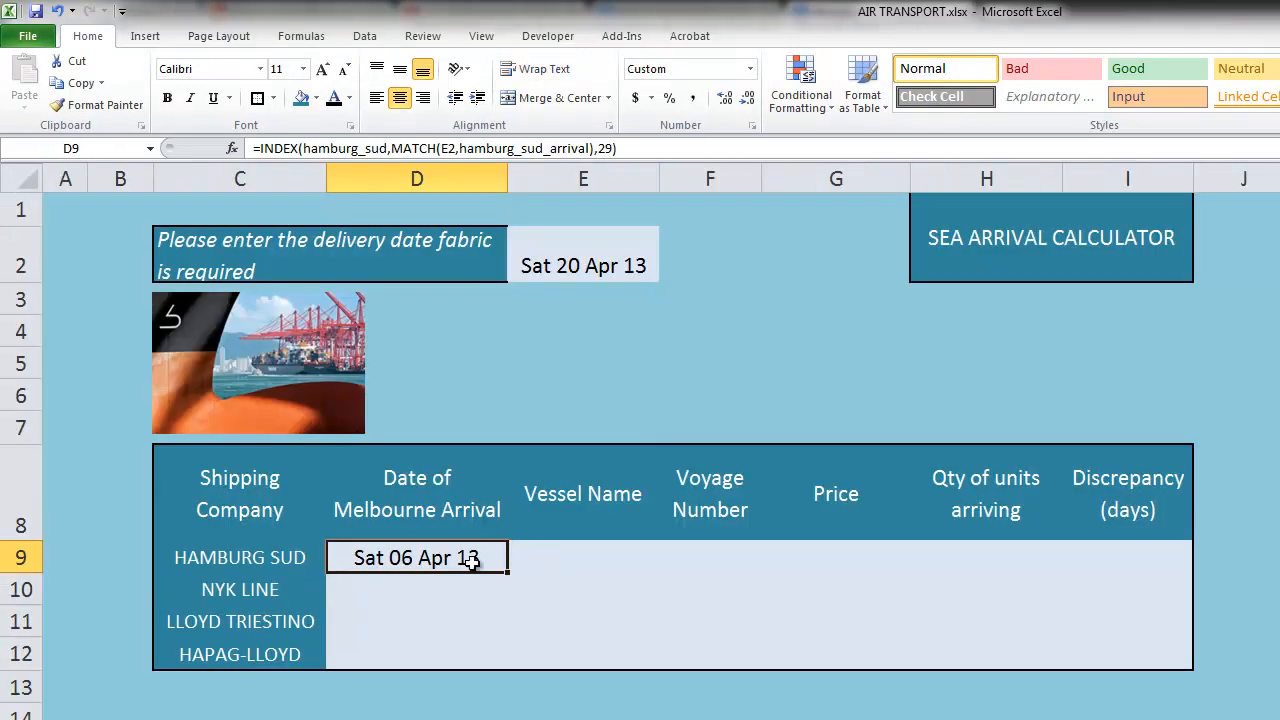
# Step: Make the E2 reference absolute ($E$2) in Hamburg Sud's arrival date formula in D9 and fill the formula down to D12
pyautogui.doubleClick(469, 556)
pyautogui.click(671, 555)
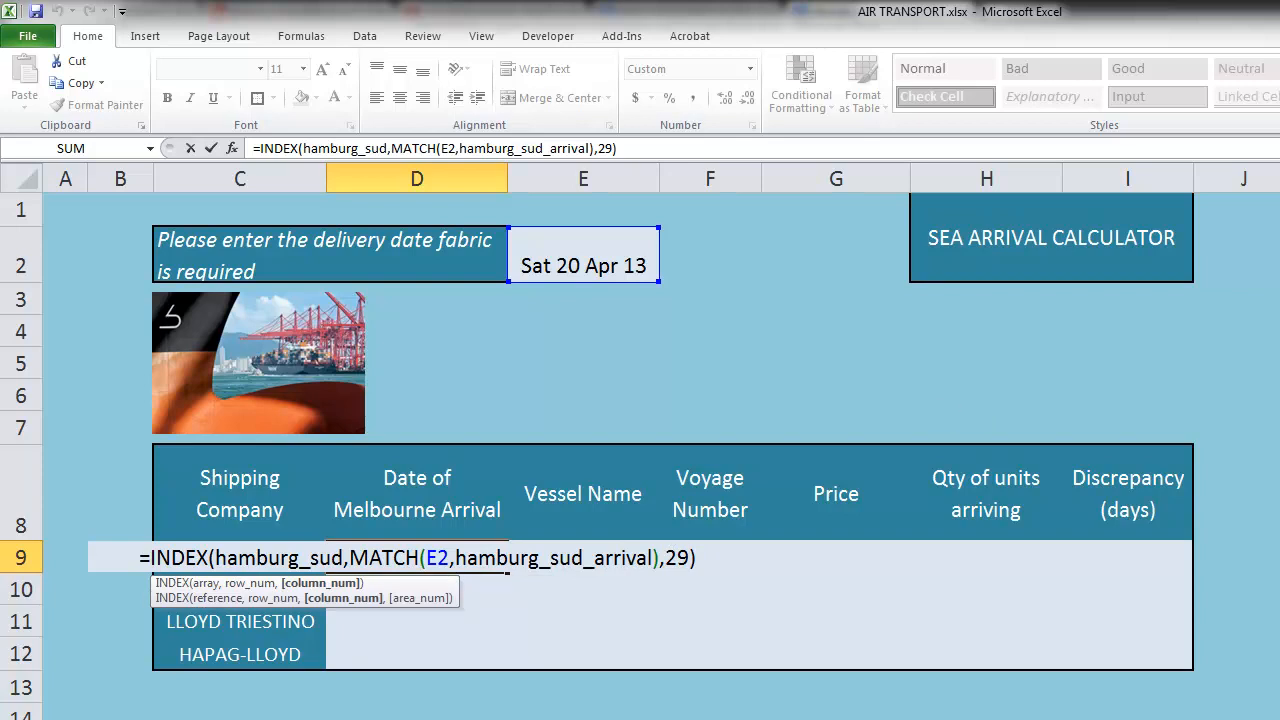
pyautogui.click(437, 557)
pyautogui.press('F4')
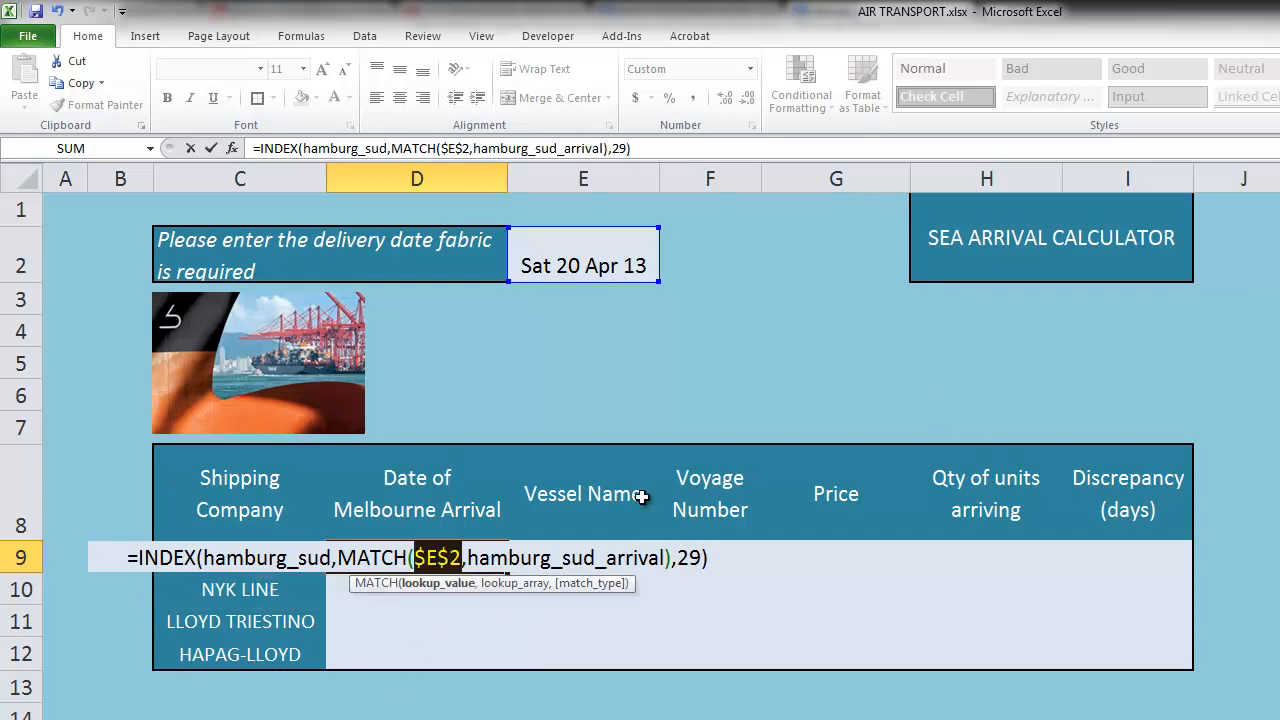
pyautogui.press('Return')
pyautogui.click(566, 270)
pyautogui.click(417, 558)
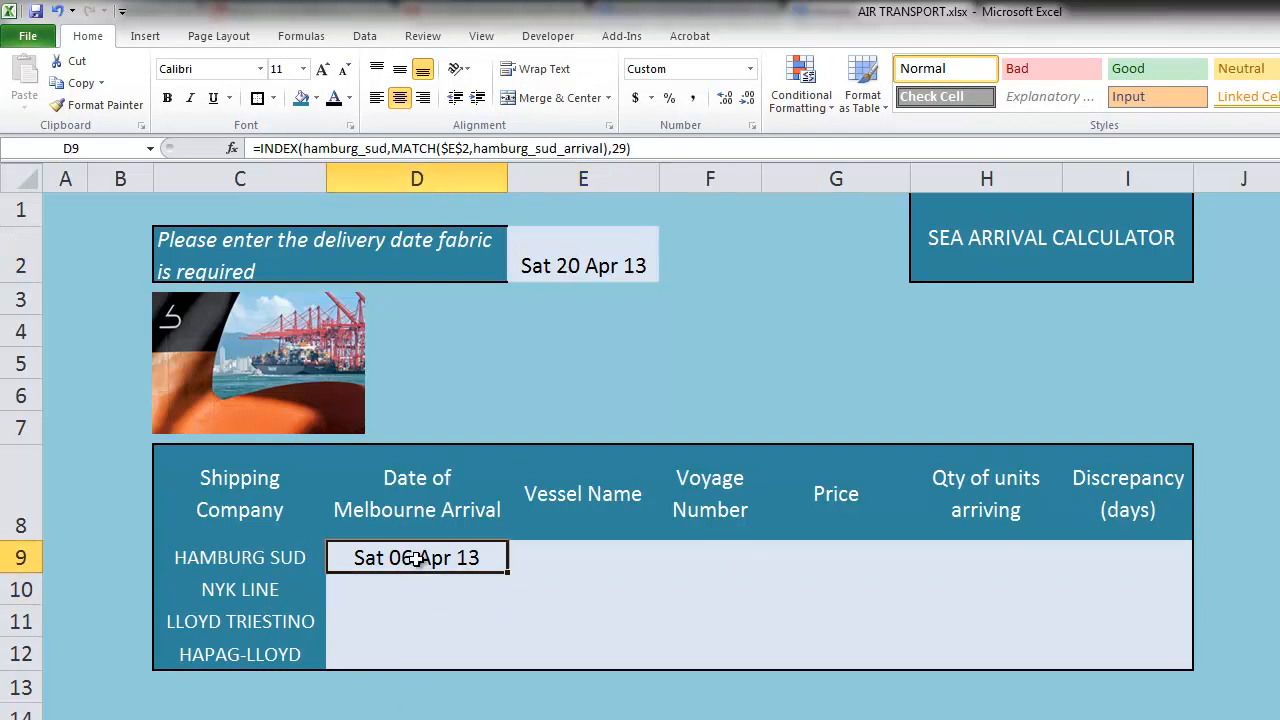
pyautogui.moveTo(506, 573); pyautogui.dragTo(499, 666)
# Step: In NYK Line's arrival date formula in D10, replace the INDEX array hamburg_sud with nyk_line
pyautogui.doubleClick(471, 588)
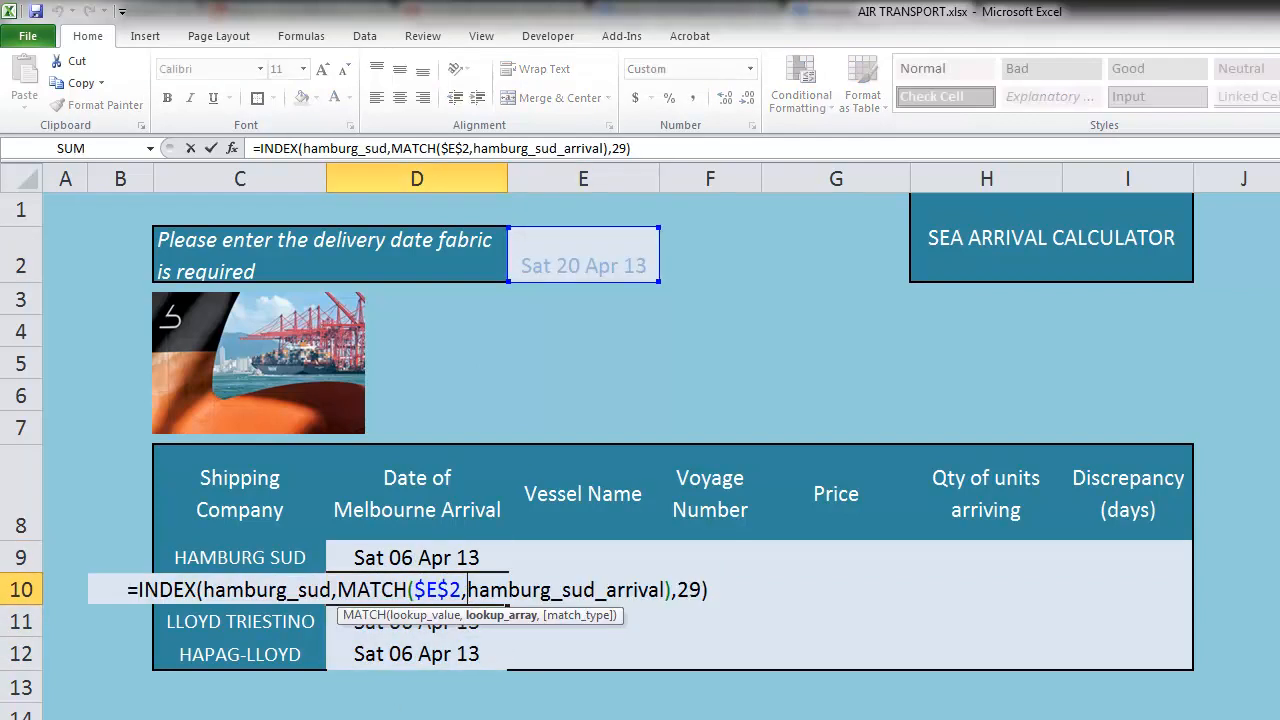
pyautogui.click(311, 592)
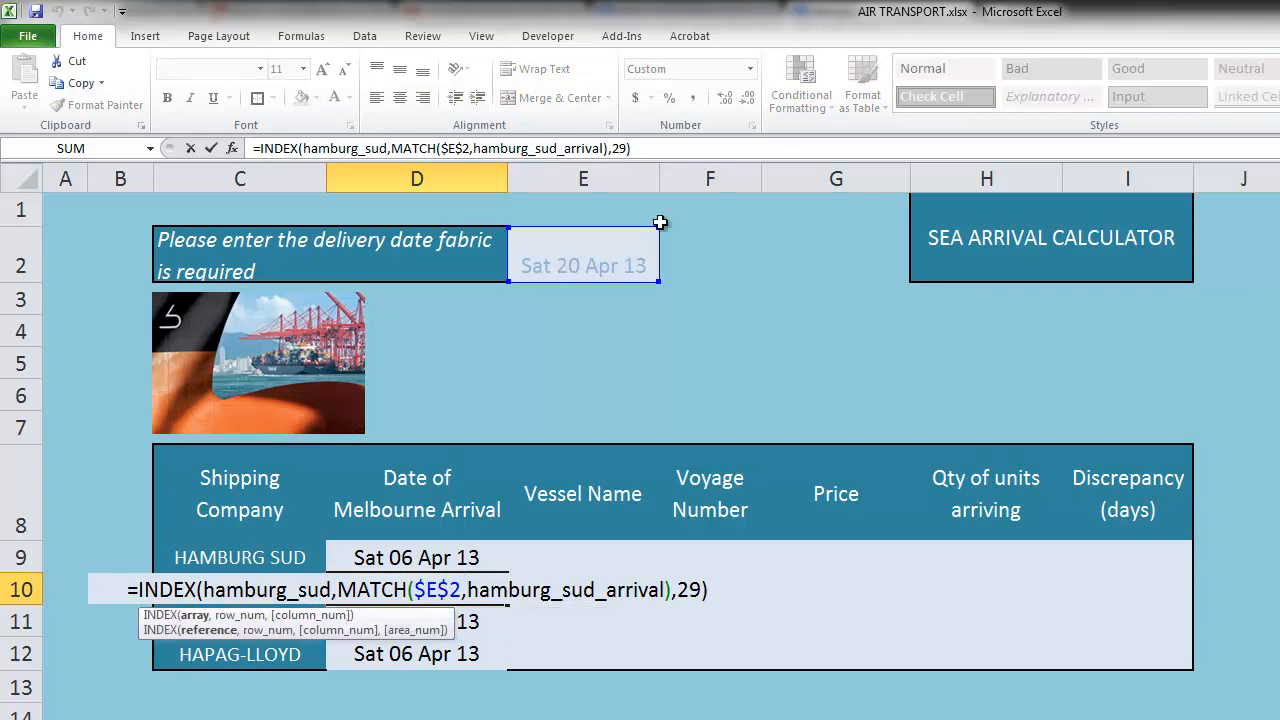
pyautogui.press('BackSpace')
pyautogui.press('BackSpace')
pyautogui.press('BackSpace')
pyautogui.press('BackSpace')
pyautogui.press('BackSpace')
pyautogui.press('BackSpace')
pyautogui.press('BackSpace')
pyautogui.press('BackSpace')
pyautogui.press('BackSpace')
pyautogui.press('BackSpace')
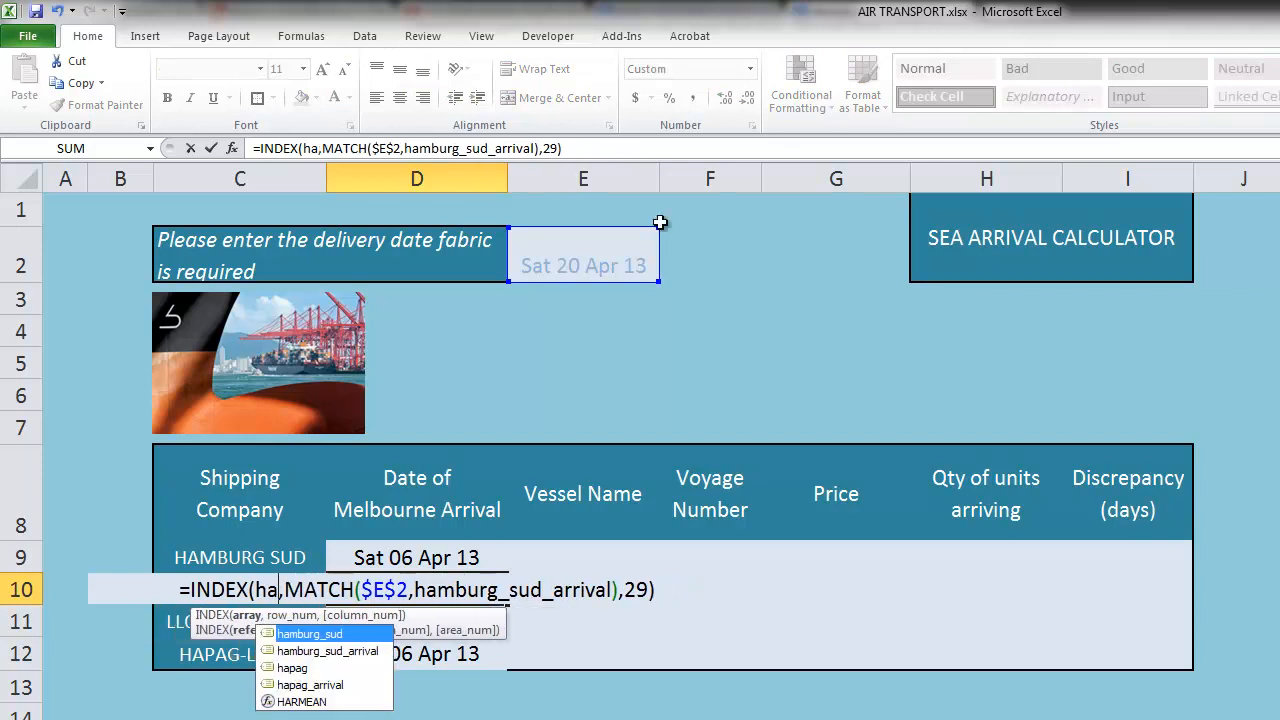
pyautogui.press('BackSpace')
pyautogui.write('ny')
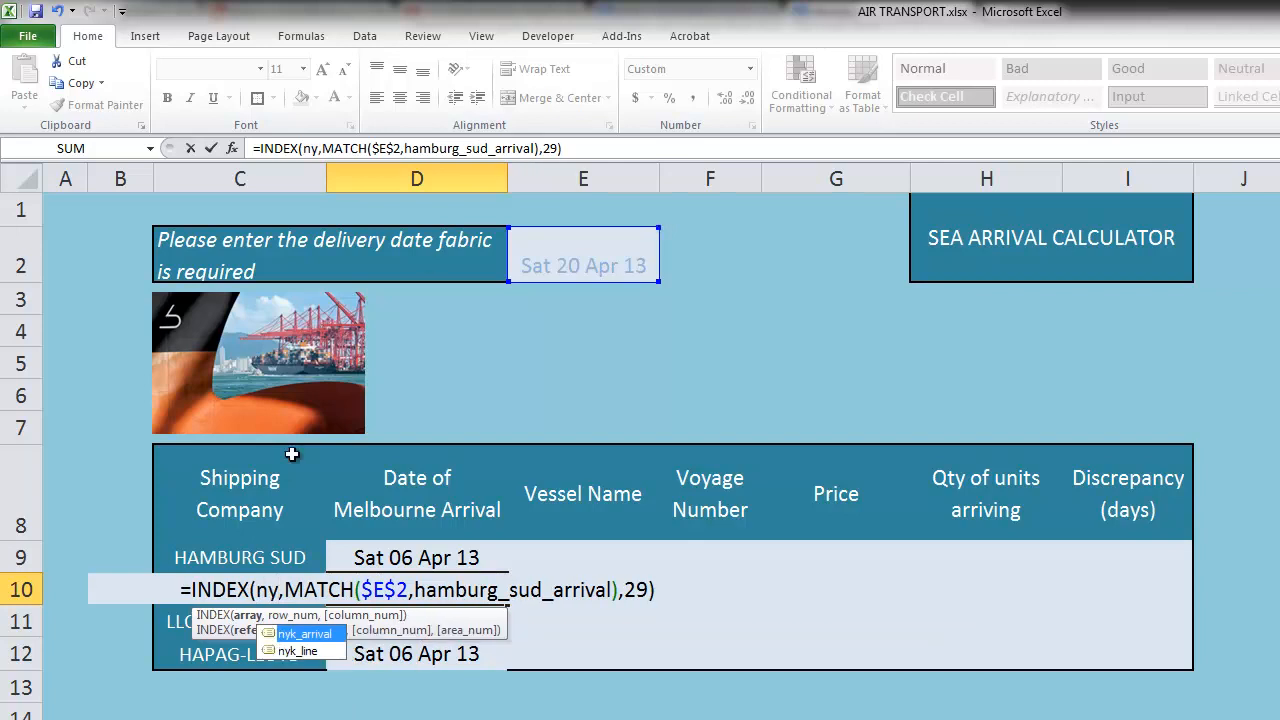
pyautogui.doubleClick(317, 654)
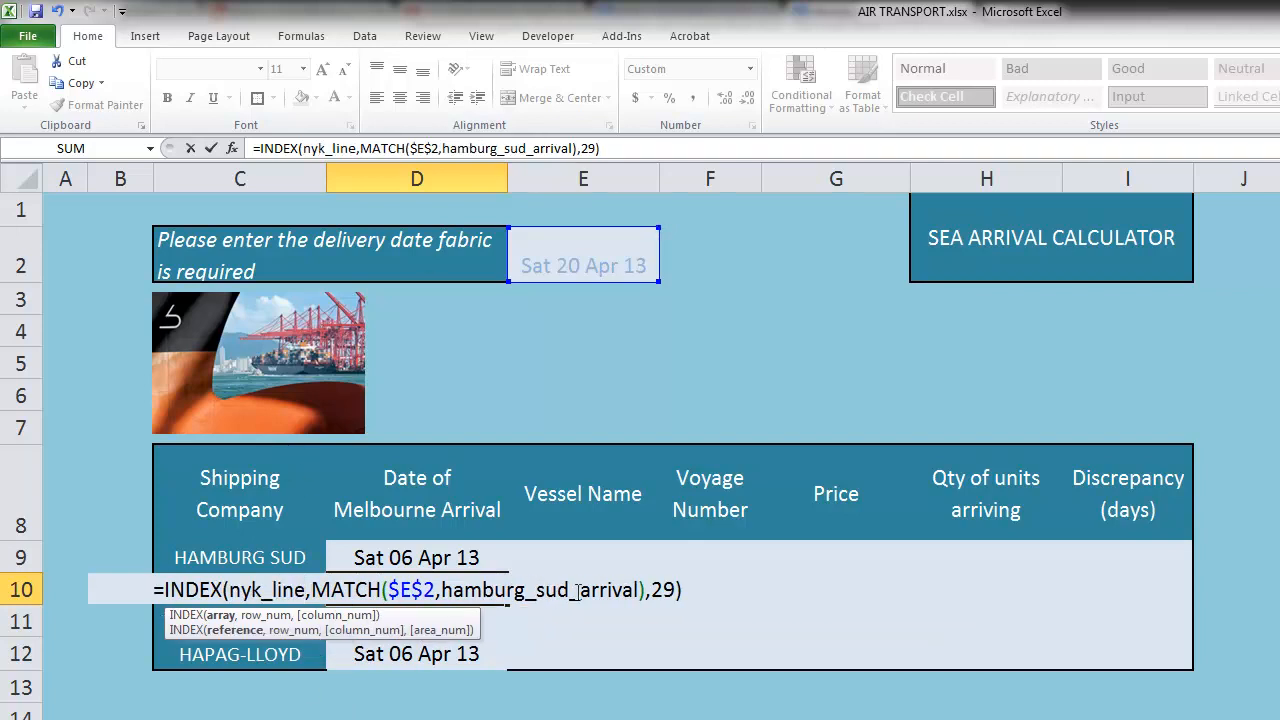
# Step: Replace the MATCH lookup array in the D10 formula with nyk_arrival and enter the formula
pyautogui.click(629, 590)
pyautogui.press('BackSpace')
pyautogui.press('BackSpace')
pyautogui.press('BackSpace')
pyautogui.press('BackSpace')
pyautogui.press('BackSpace')
pyautogui.press('BackSpace')
pyautogui.press('BackSpace')
pyautogui.press('BackSpace')
pyautogui.press('BackSpace')
pyautogui.press('BackSpace')
pyautogui.press('BackSpace')
pyautogui.press('BackSpace')
pyautogui.press('BackSpace')
pyautogui.press('BackSpace')
pyautogui.press('BackSpace')
pyautogui.press('BackSpace')
pyautogui.press('BackSpace')
pyautogui.press('BackSpace')
pyautogui.press('BackSpace')
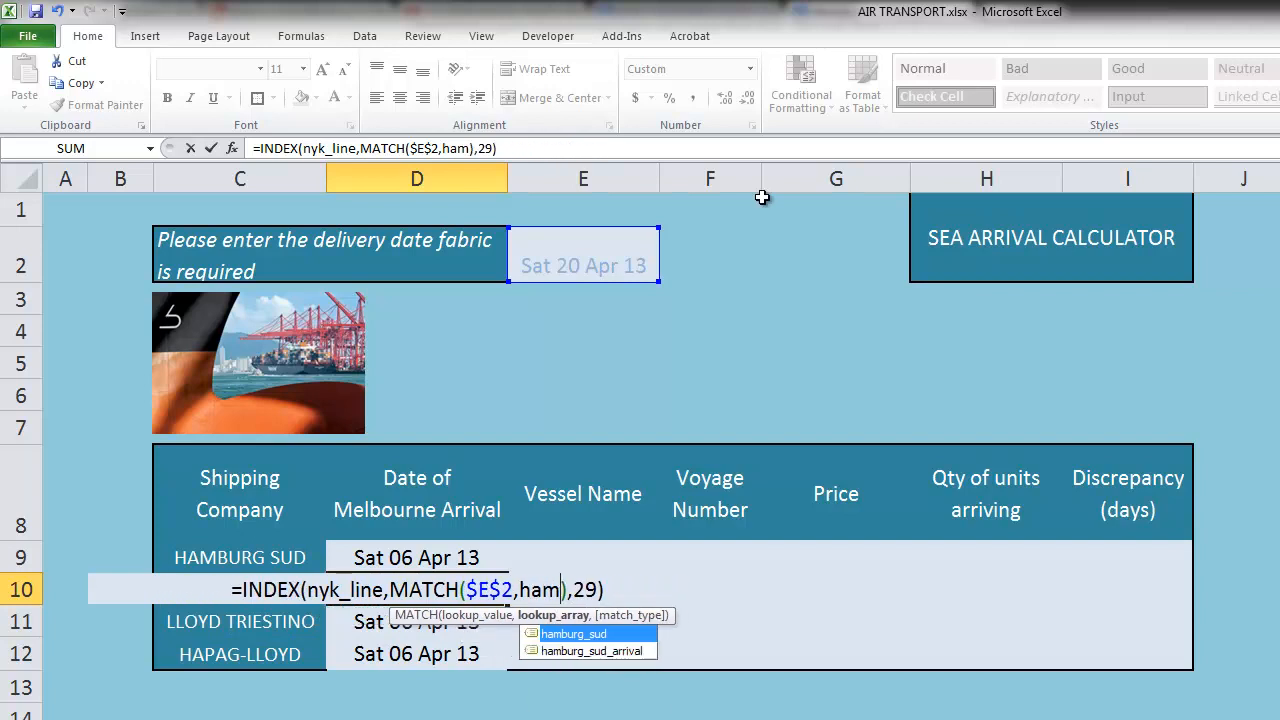
pyautogui.write('nyk')
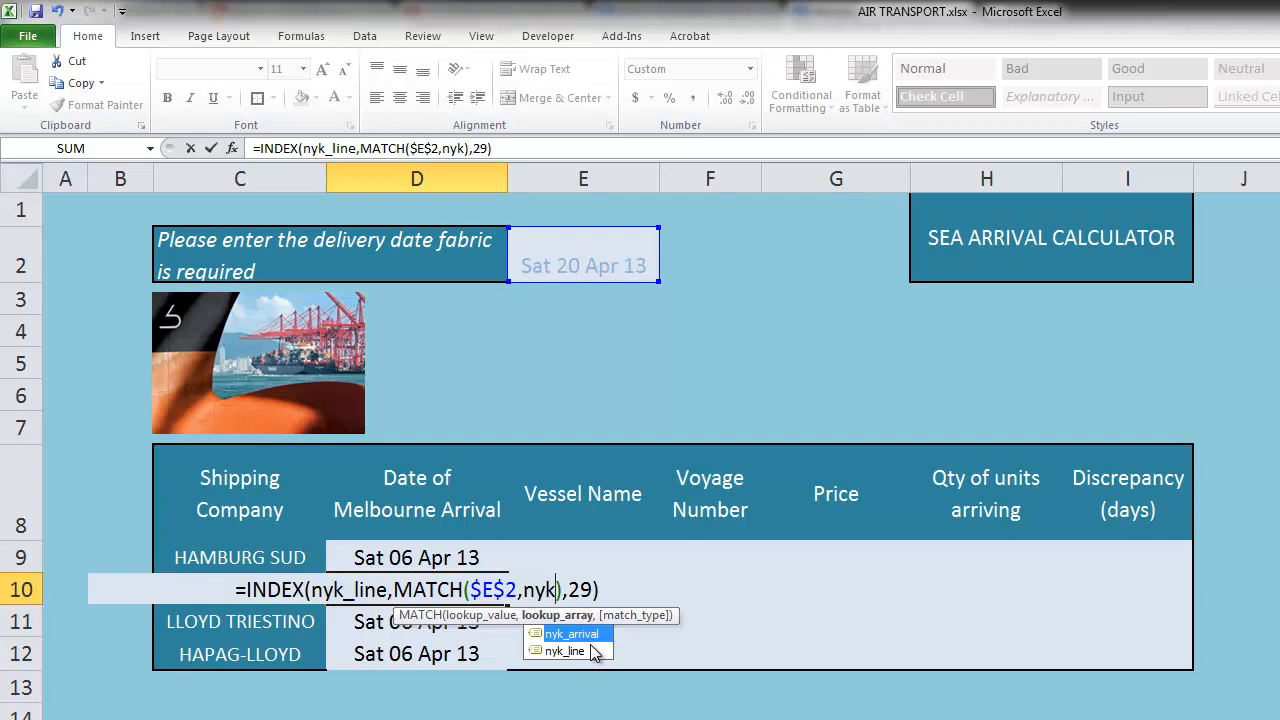
pyautogui.press('Tab')
pyautogui.press('Return')
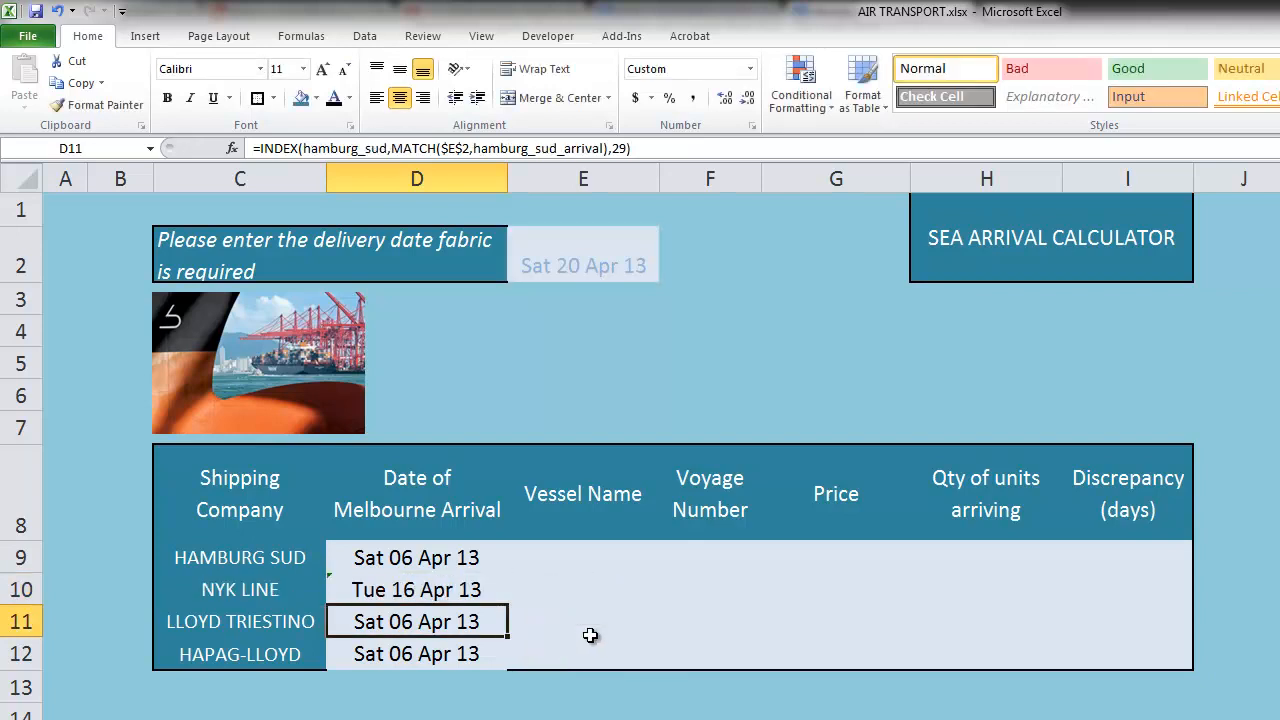
# Step: In Lloyd Triestino's arrival date formula in D11, replace the INDEX array hamburg_sud with lloyd_triestino
pyautogui.doubleClick(430, 624)
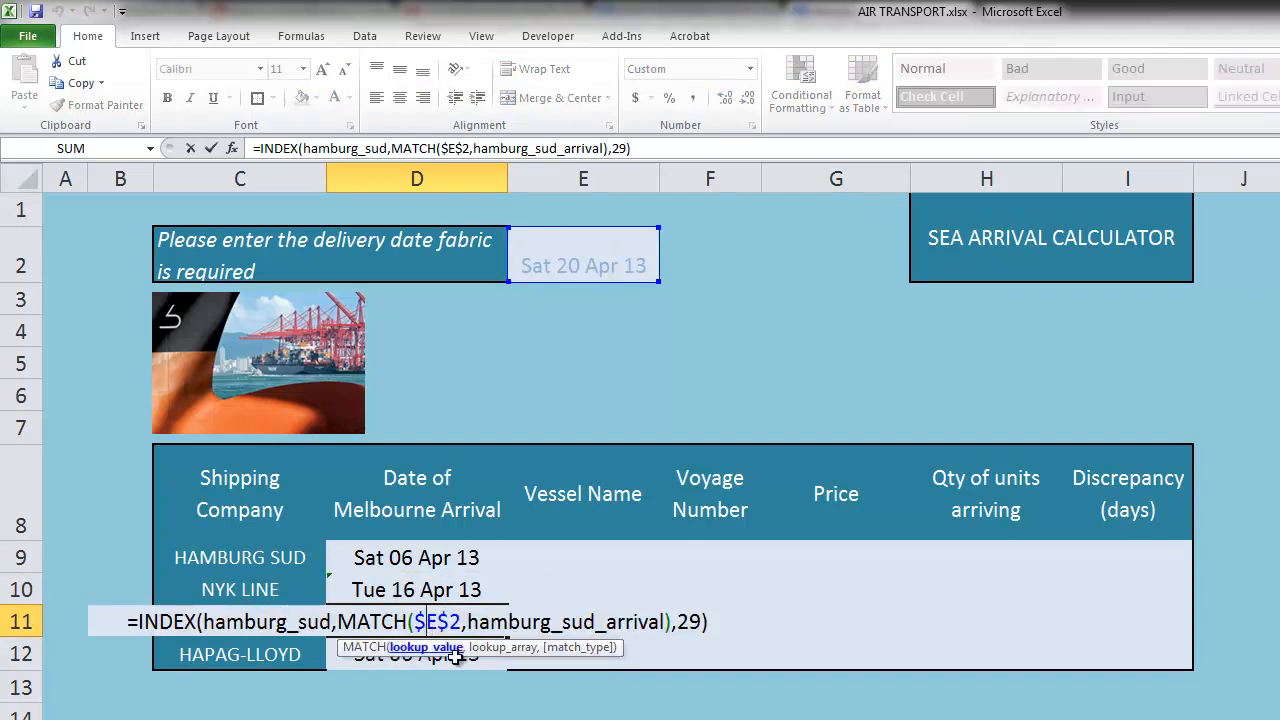
pyautogui.click(334, 622)
pyautogui.press('BackSpace')
pyautogui.press('BackSpace')
pyautogui.press('BackSpace')
pyautogui.press('BackSpace')
pyautogui.press('BackSpace')
pyautogui.press('BackSpace')
pyautogui.press('BackSpace')
pyautogui.press('BackSpace')
pyautogui.press('BackSpace')
pyautogui.press('BackSpace')
pyautogui.press('BackSpace')
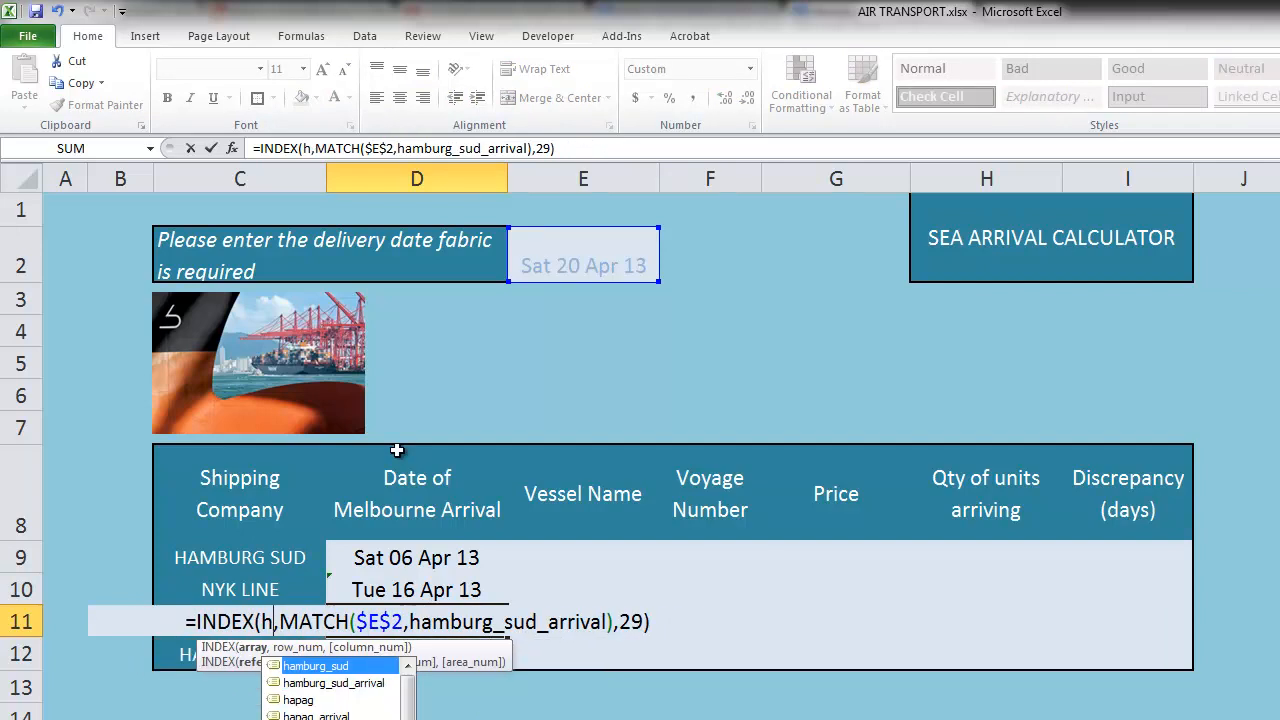
pyautogui.write('ll')
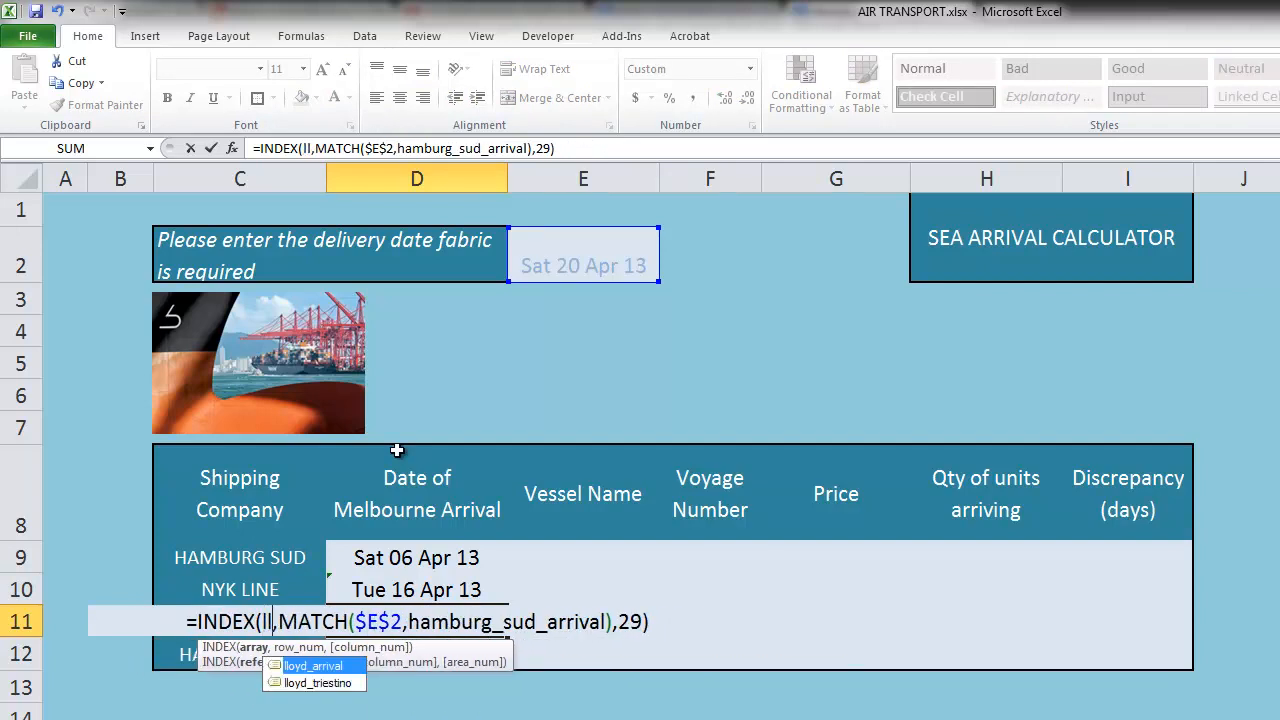
pyautogui.doubleClick(330, 683)
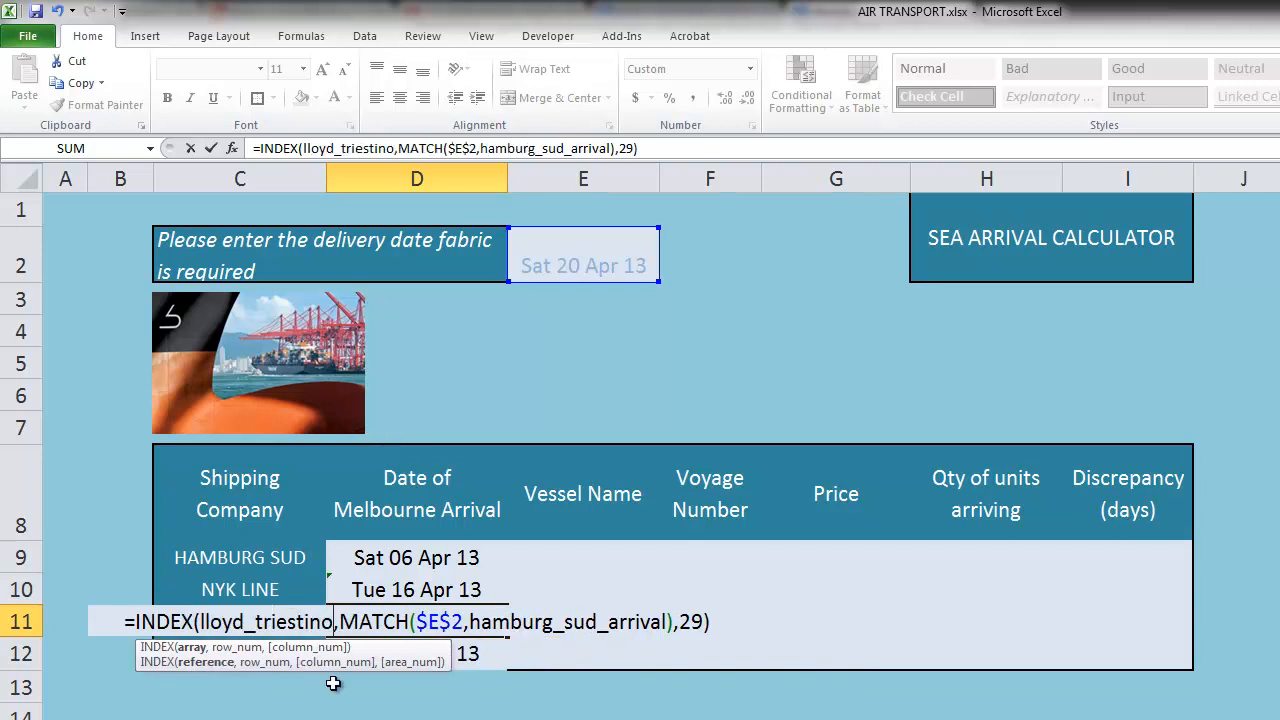
# Step: Replace the MATCH lookup array in the D11 formula with lloyd_arrival and enter the formula
pyautogui.click(555, 622)
pyautogui.moveTo(668, 622); pyautogui.dragTo(471, 622)
pyautogui.press('BackSpace')
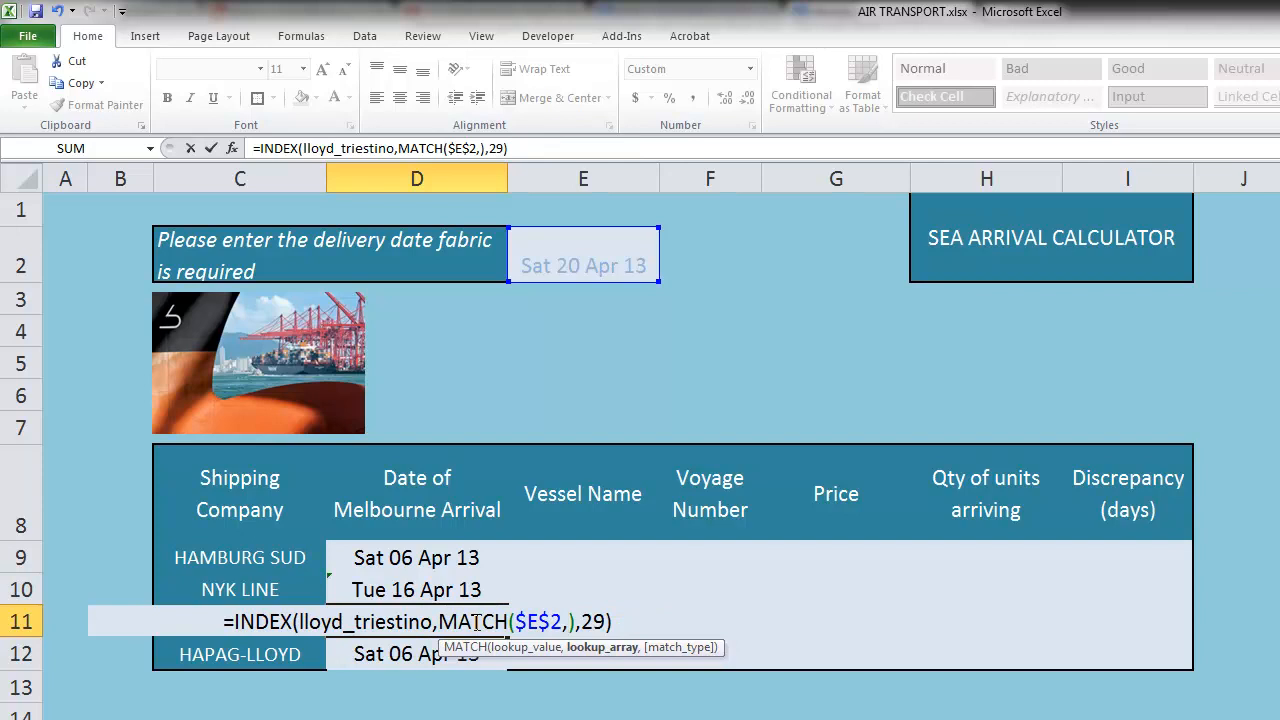
pyautogui.write('ll')
pyautogui.doubleClick(610, 668)
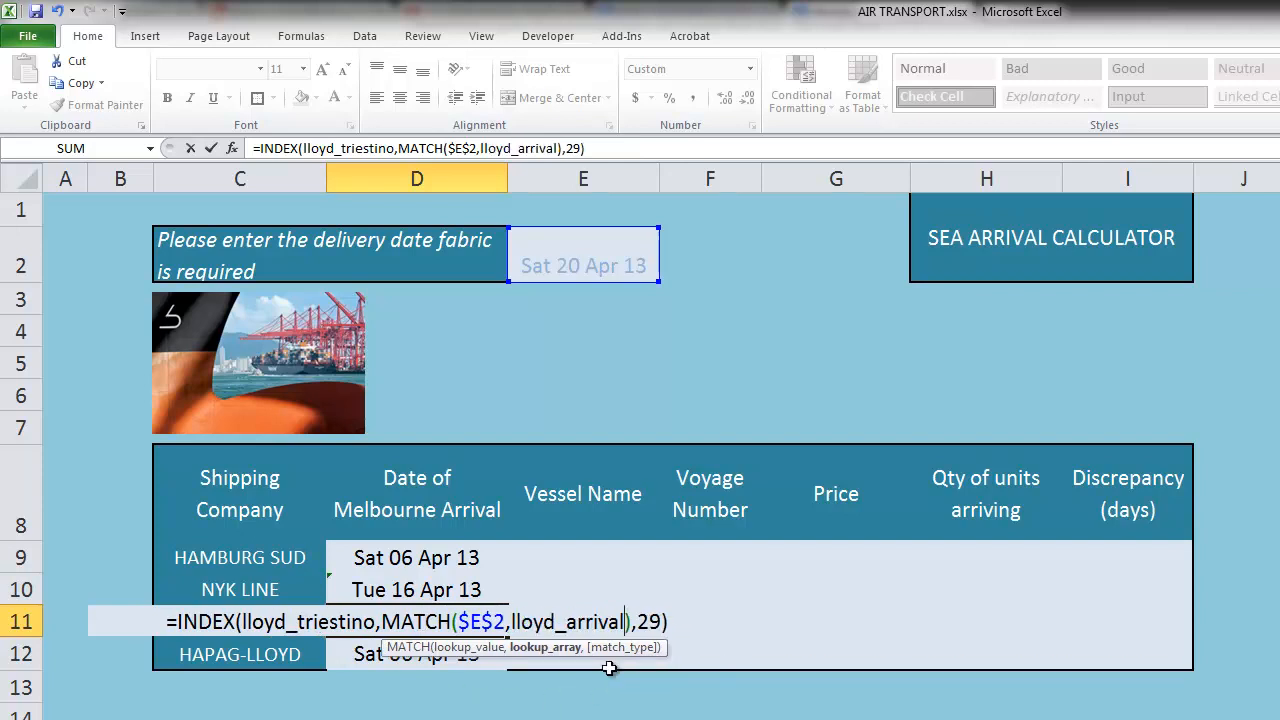
pyautogui.press('Return')
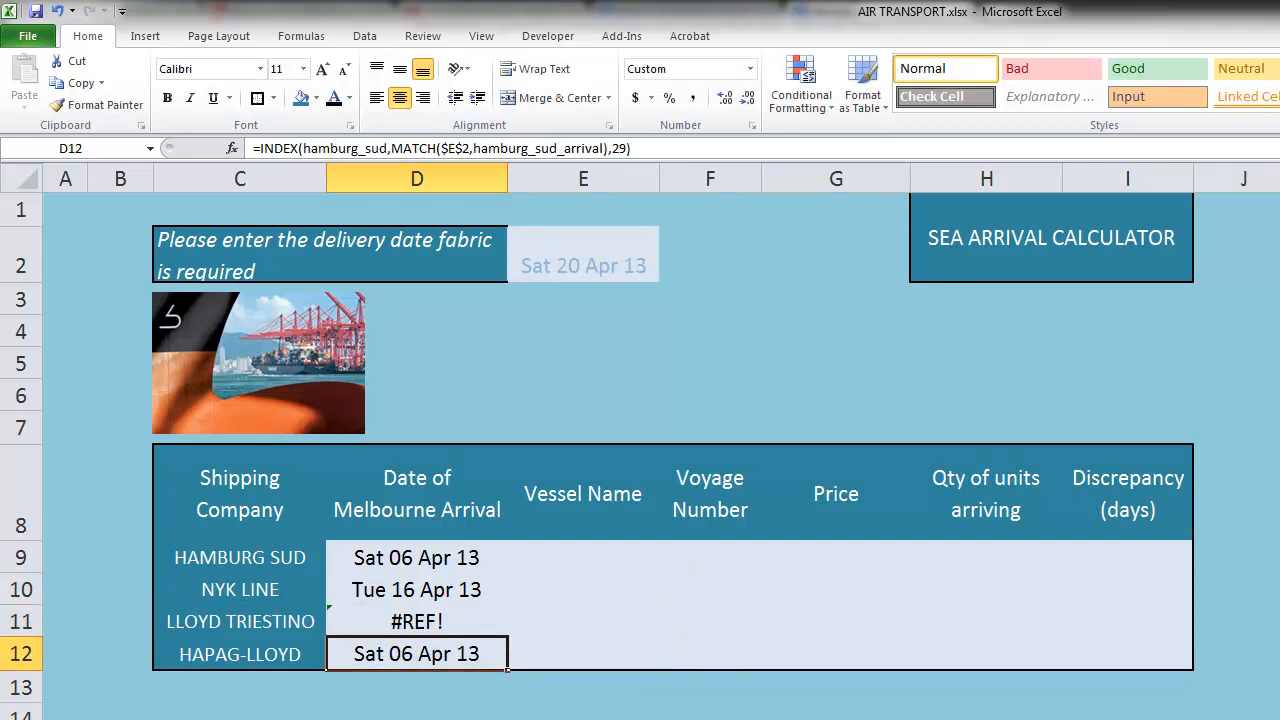
# Step: Check the column position of the Port Melbourne Date of Arrival in the Lloyd Triestino timetable, and return to the sea arrival calculator
pyautogui.hotkey('ctrl', 'pageup')
pyautogui.scroll(-15, 1108, 675)
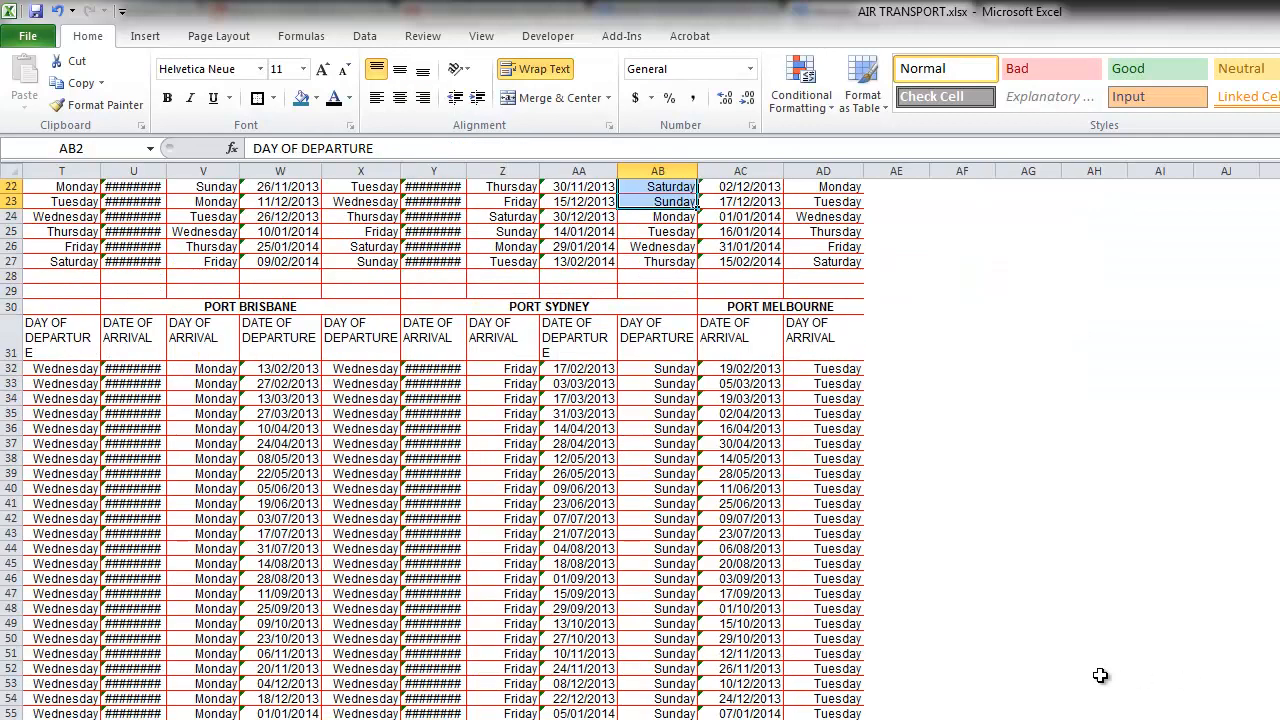
pyautogui.click(383, 564)
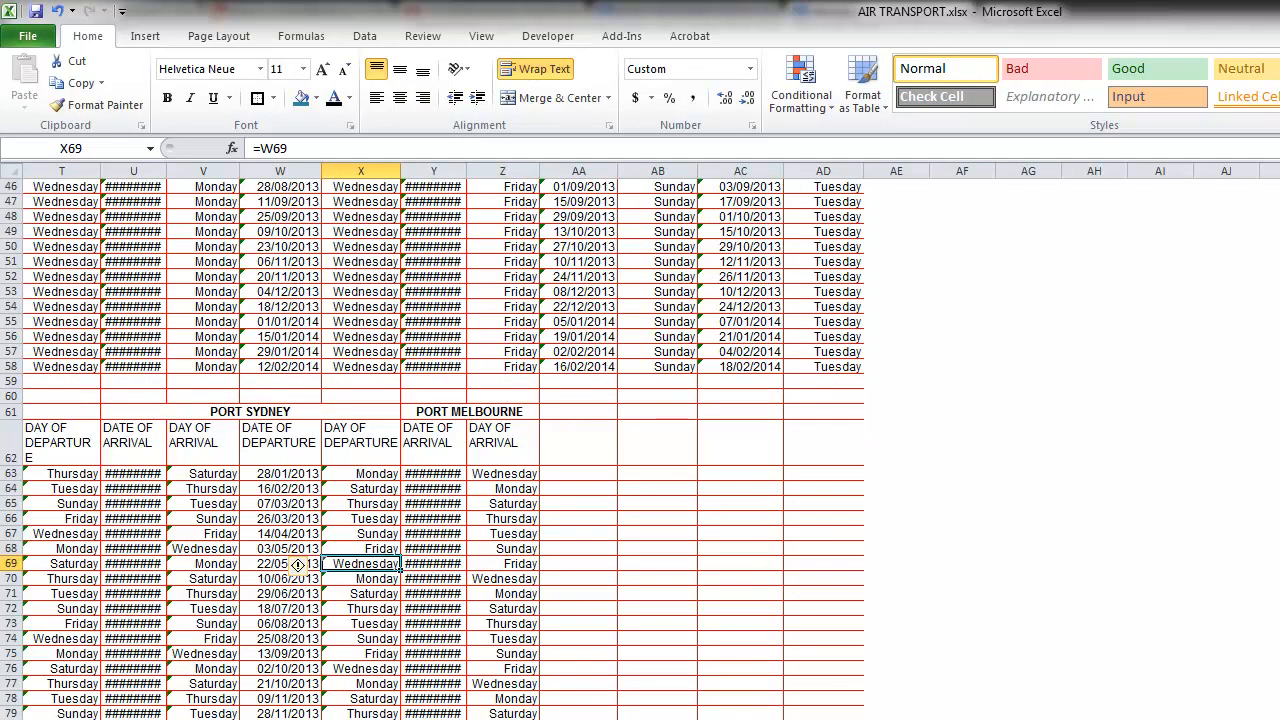
pyautogui.hscroll(-3, 298, 564)
pyautogui.click(871, 486)
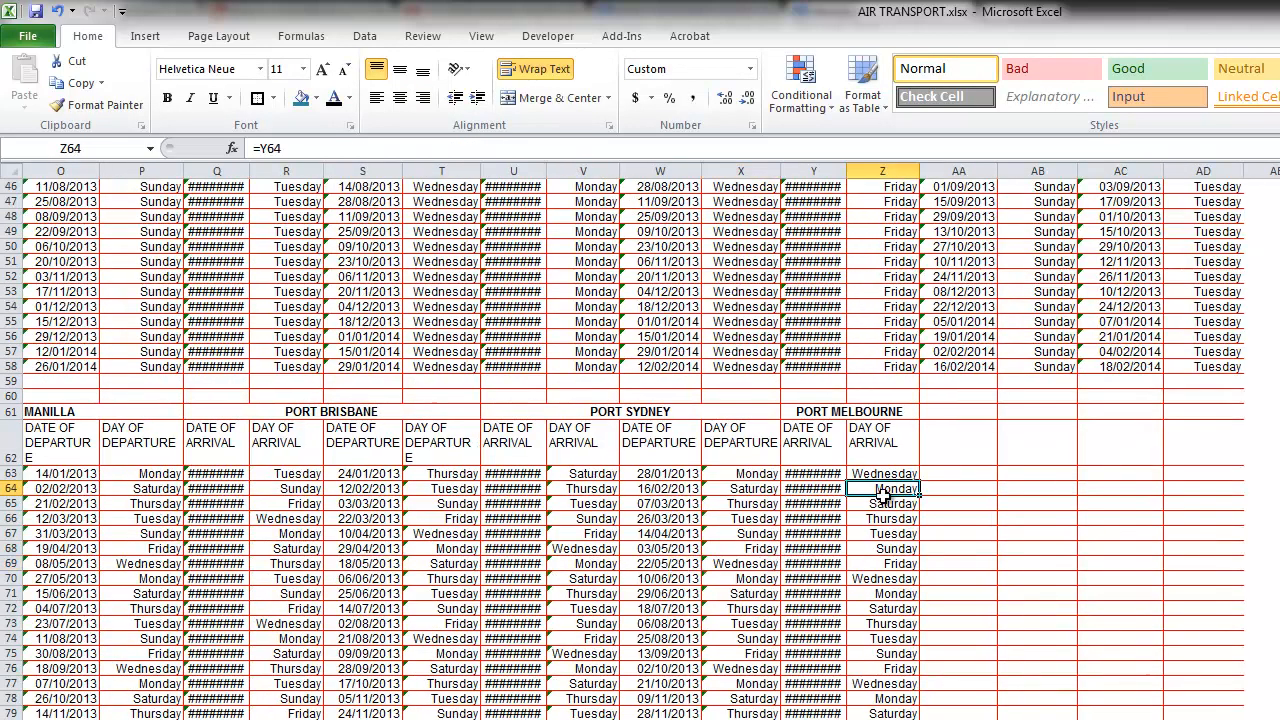
pyautogui.moveTo(822, 470); pyautogui.dragTo(108, 469)
pyautogui.hotkey('ctrl', 'pageup')
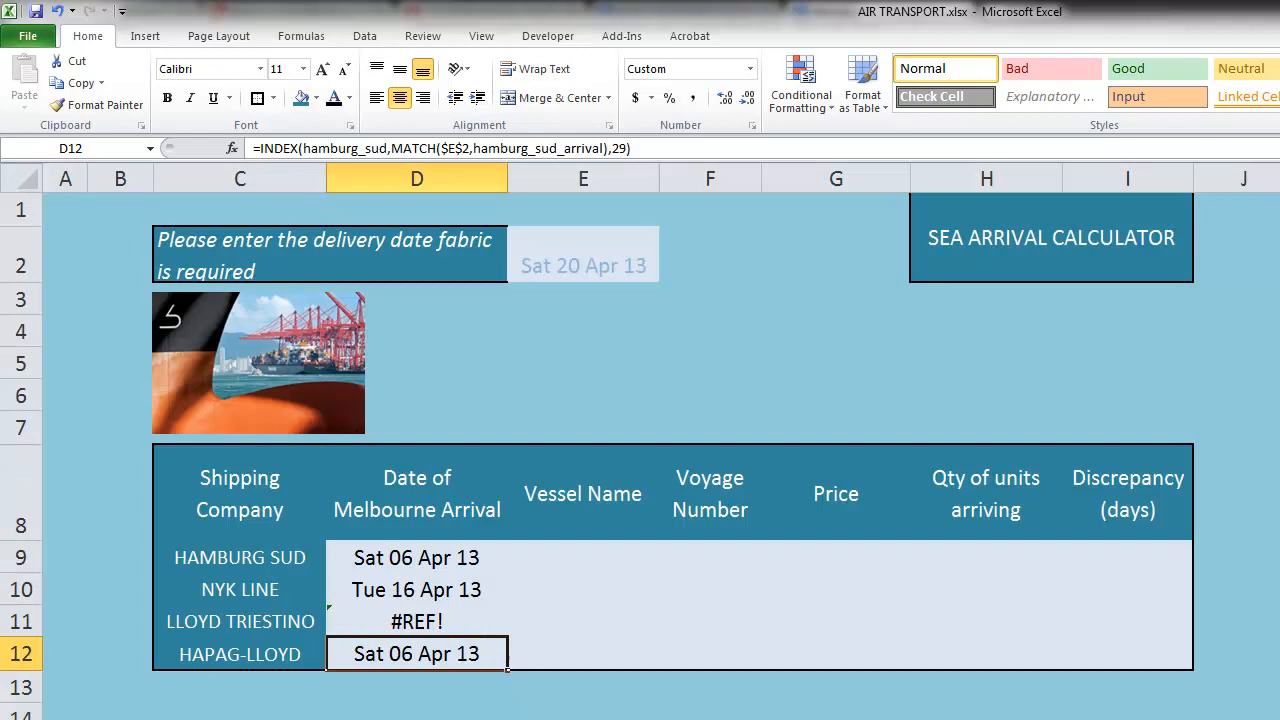
# Step: Set the INDEX column number in Lloyd Triestino's arrival date formula in D11 to 25
pyautogui.click(454, 616)
pyautogui.doubleClick(455, 621)
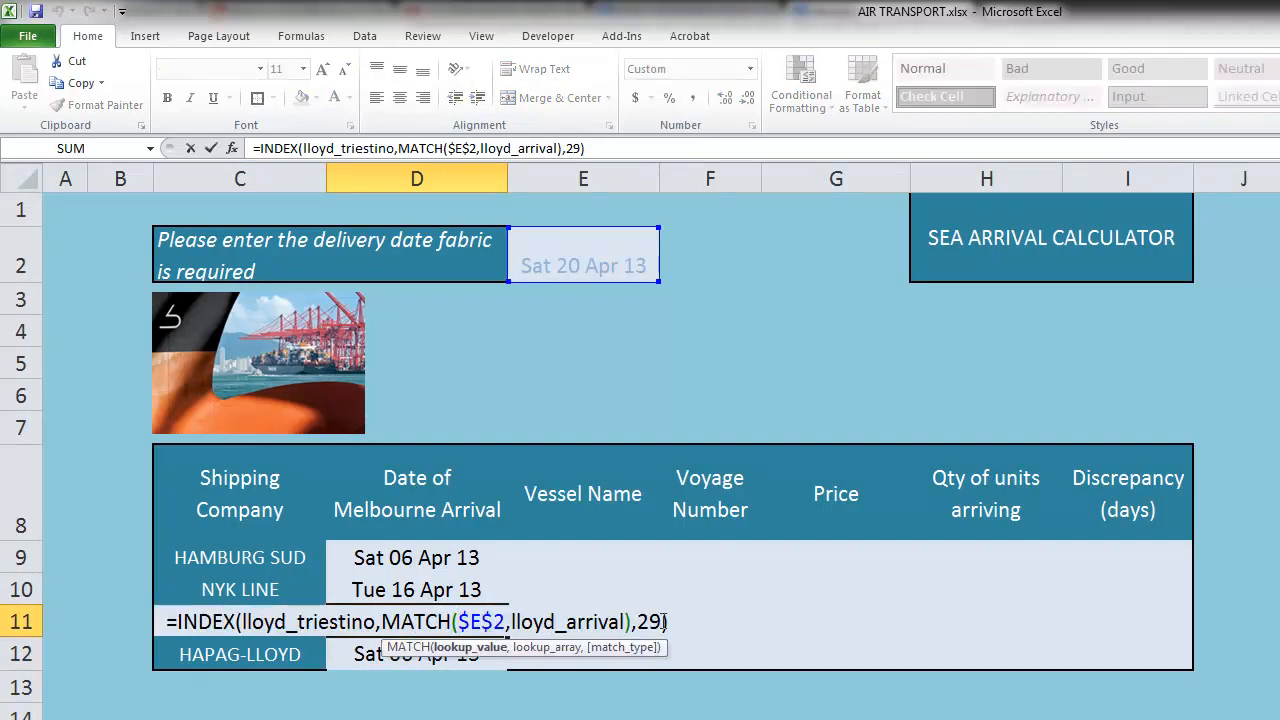
pyautogui.press('BackSpace')
pyautogui.write('5')
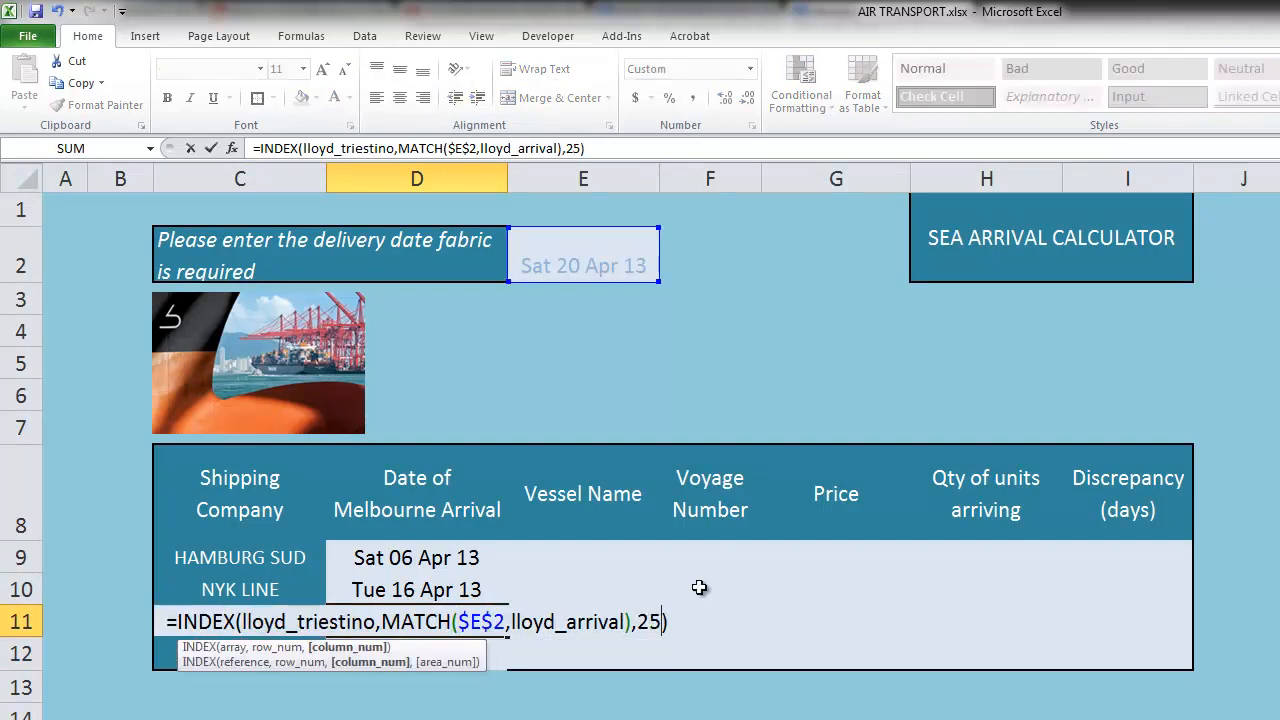
pyautogui.press('Return')
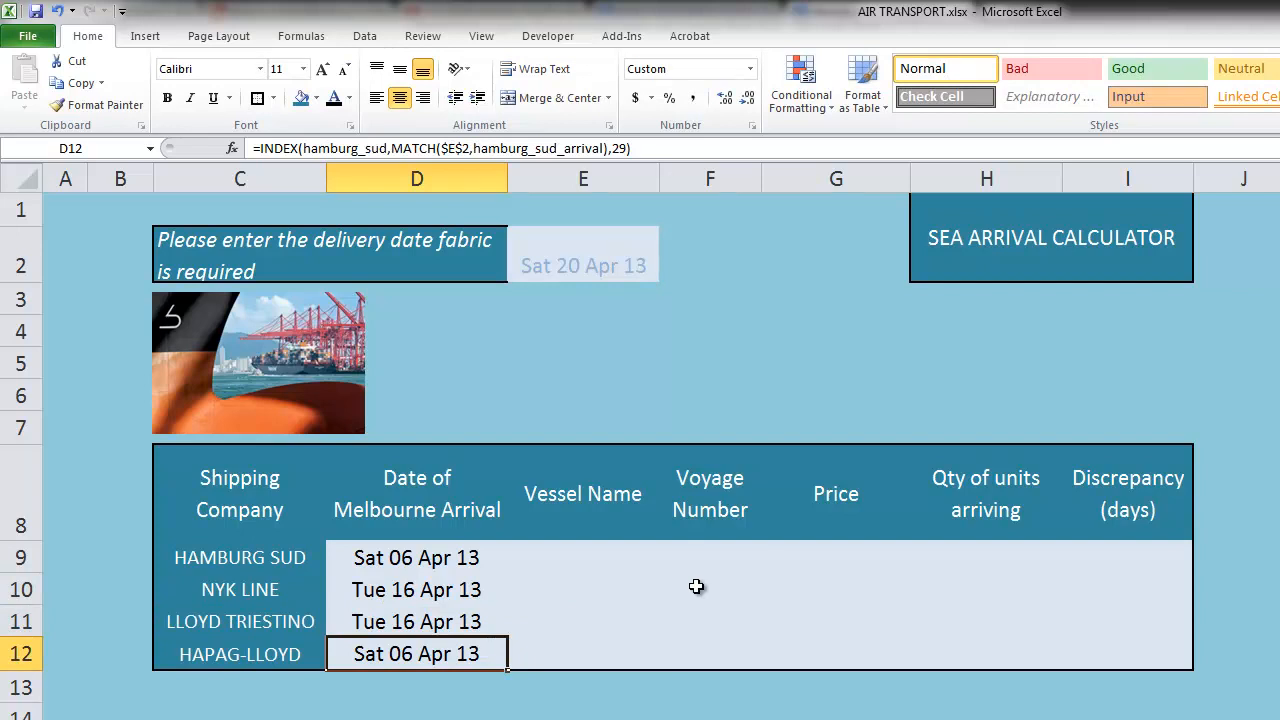